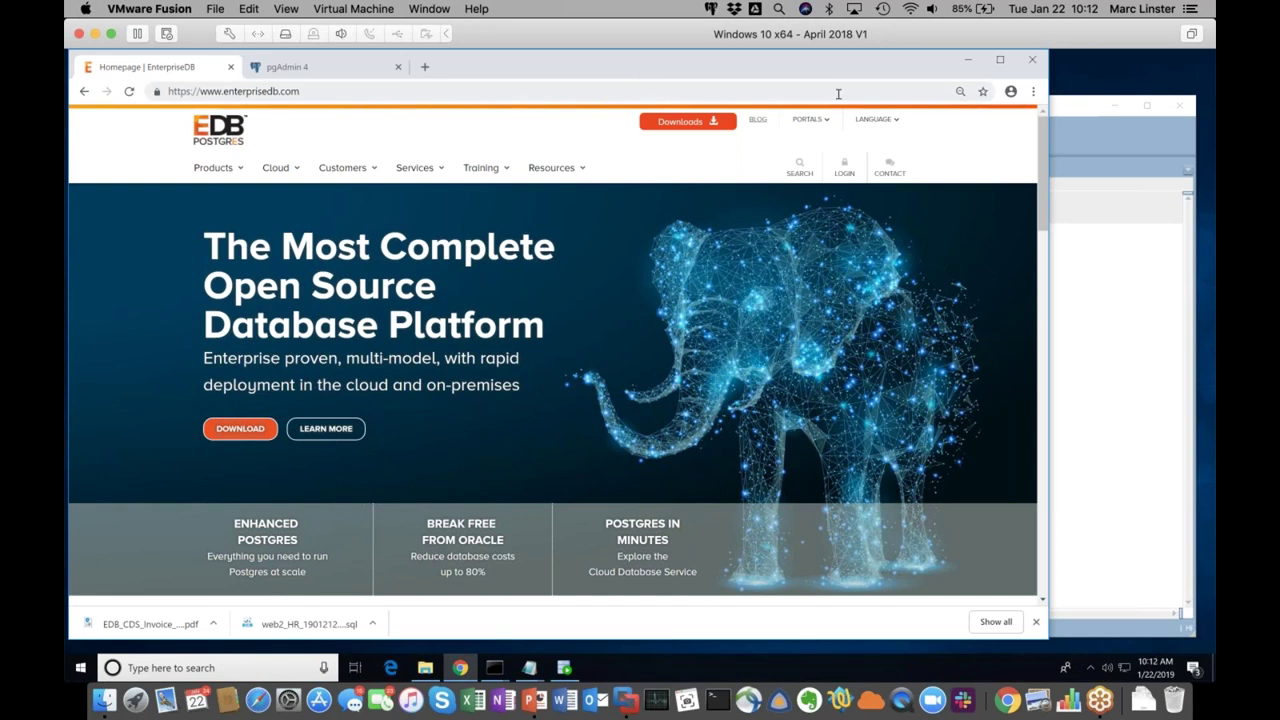
Step: Put the VM view in full screen and go to the Cloud Database Service sign-up page
key(ctrl+super+f)
mouse_move(300, 175)
click(300, 200)
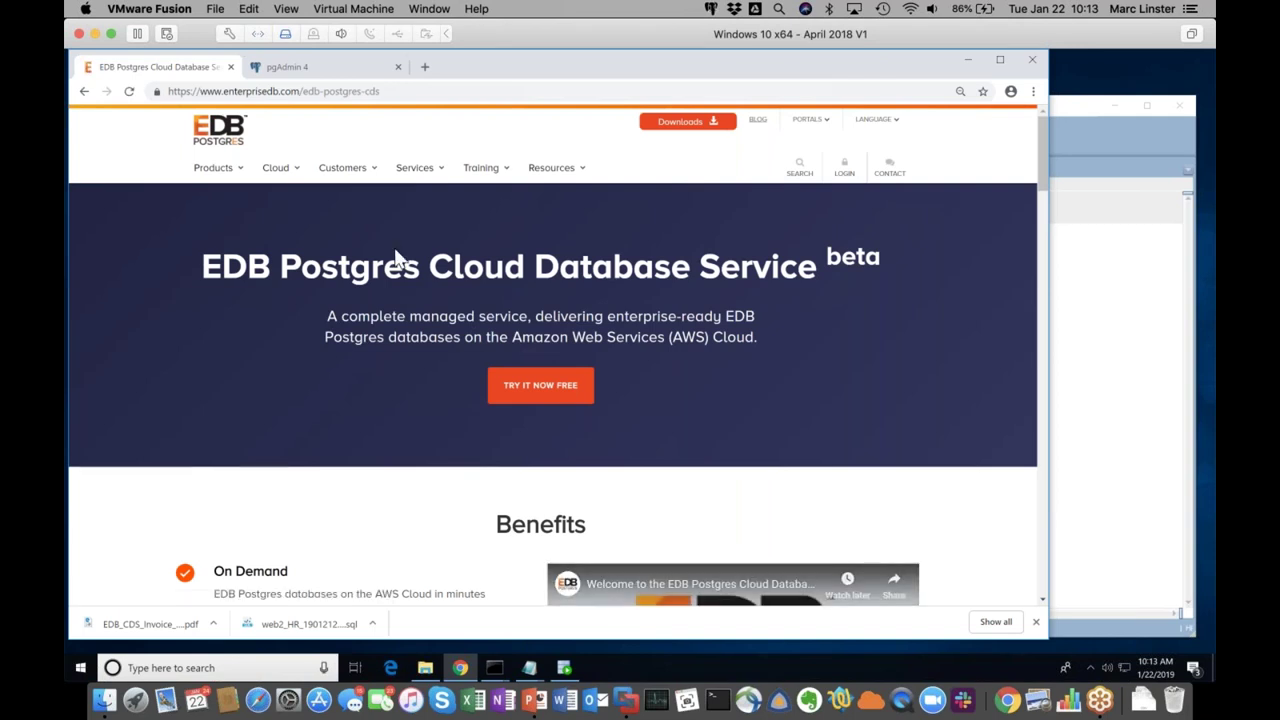
click(540, 390)
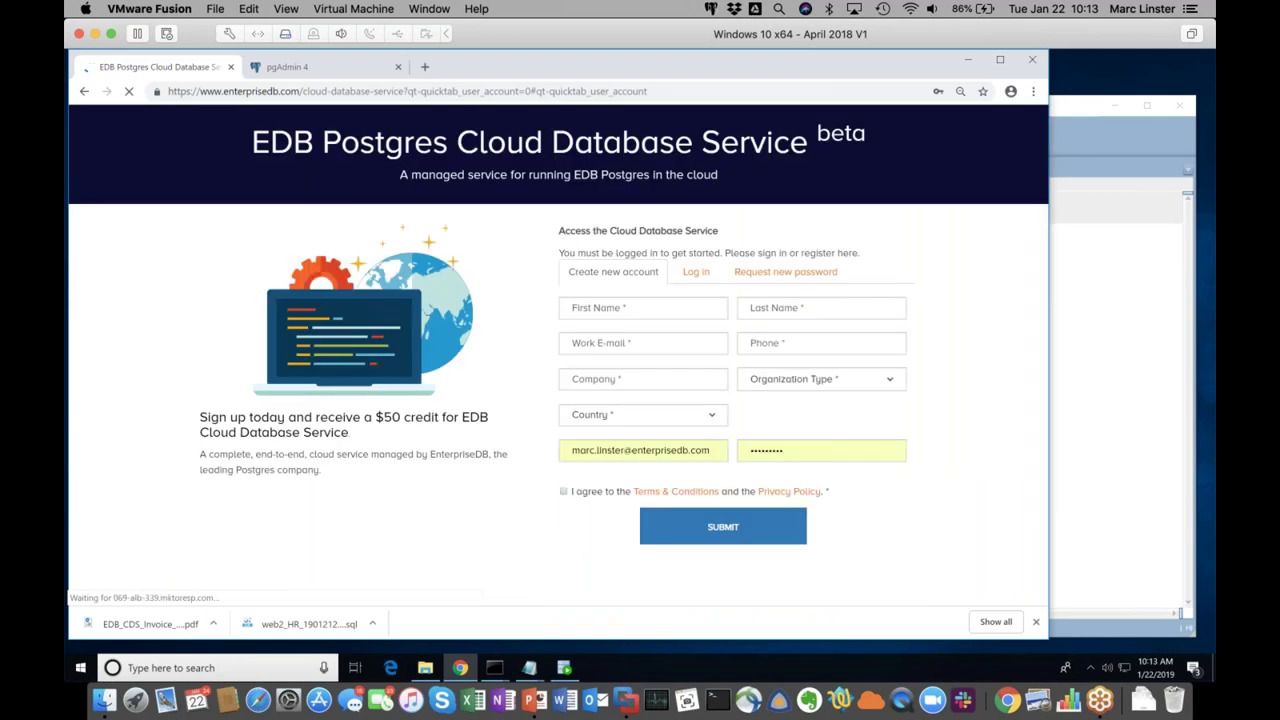
Step: Log in to Cloud Database Service with the other saved account from the email dropdown
click(700, 274)
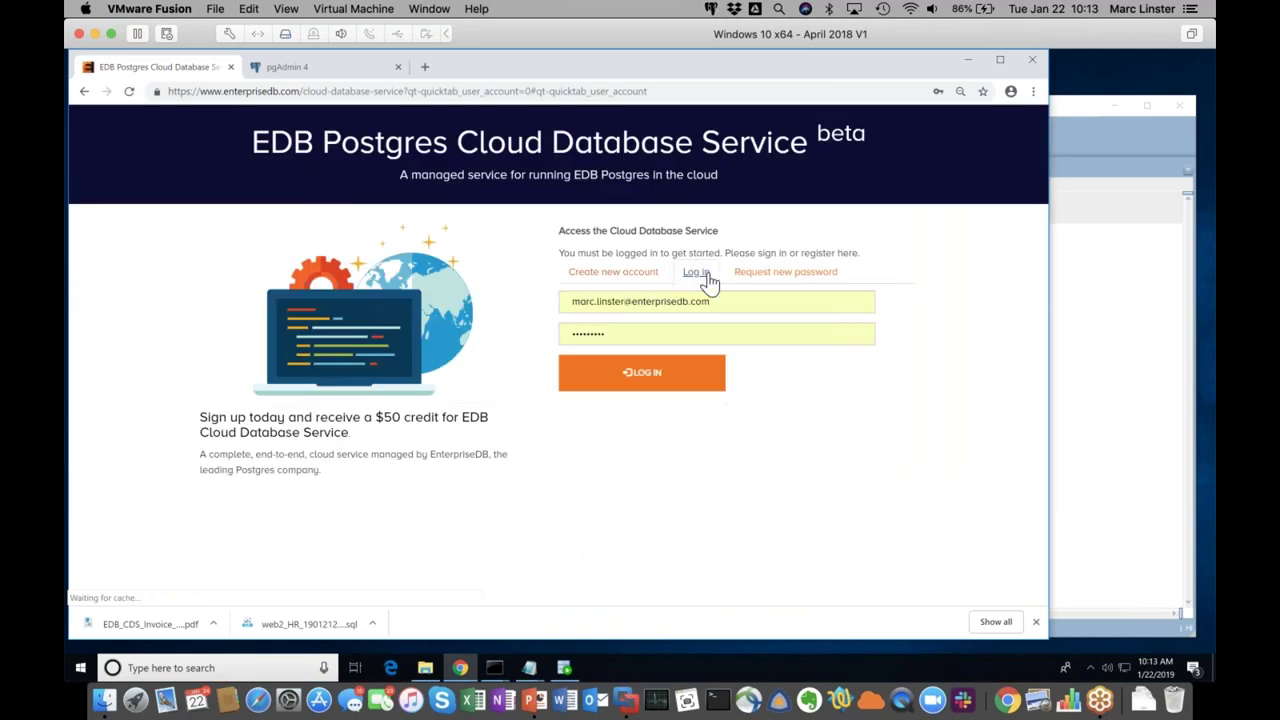
click(724, 304)
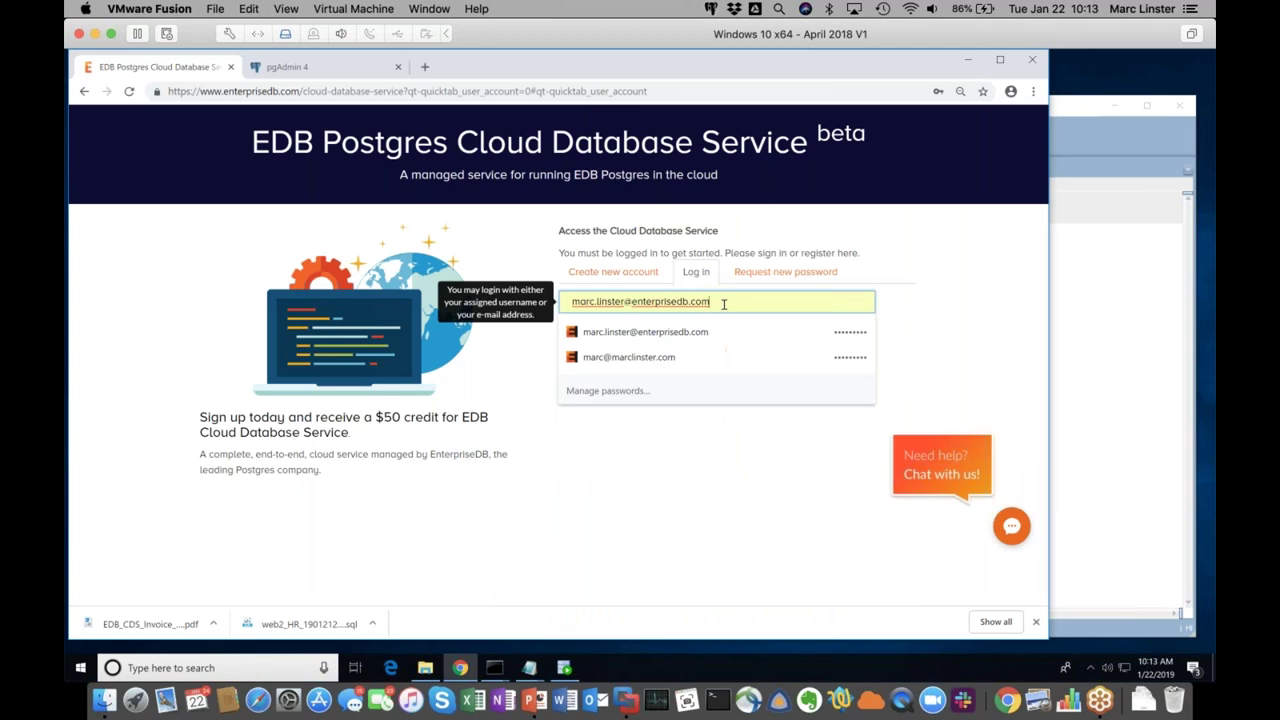
click(629, 357)
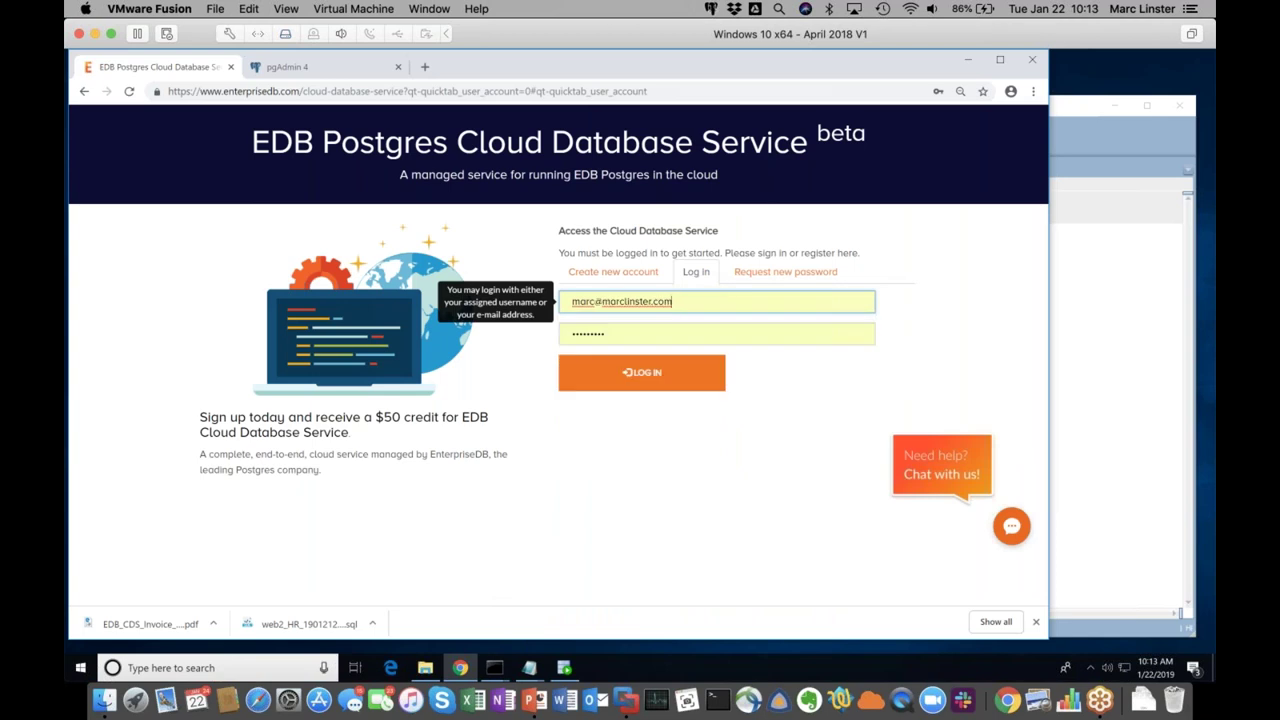
click(640, 372)
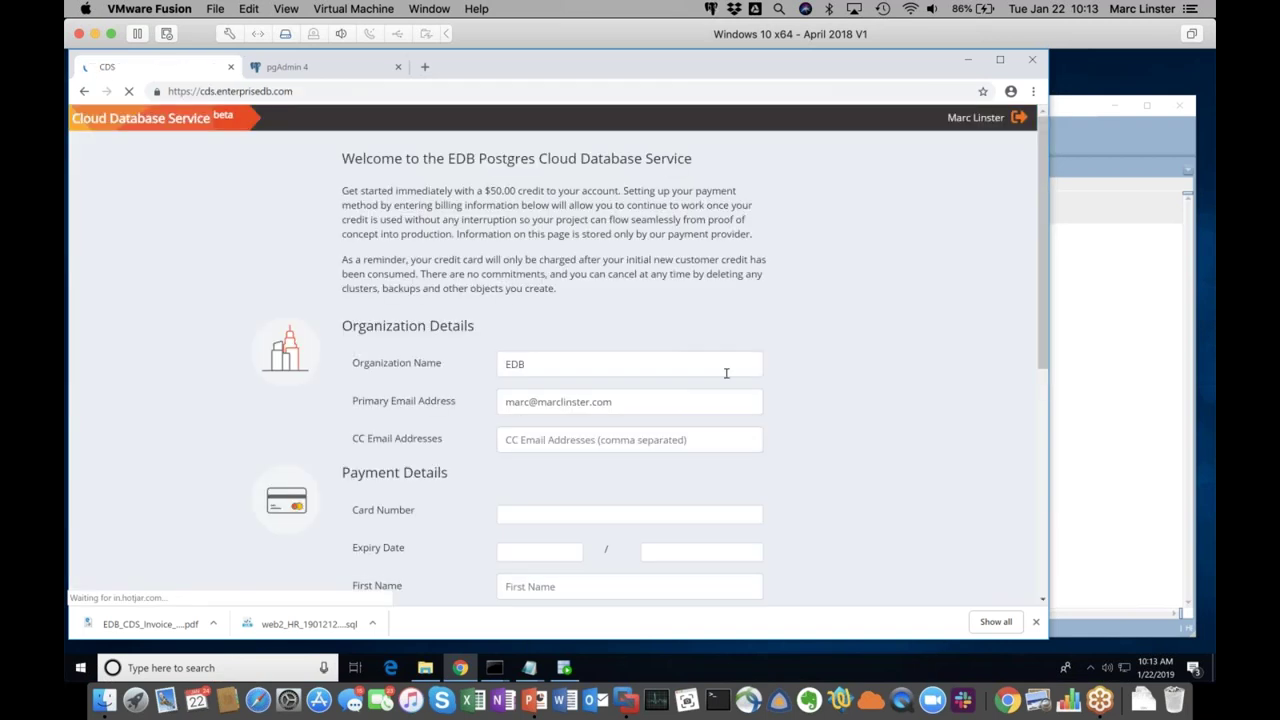
Step: Scroll through the billing registration form, then log out to the EnterpriseDB homepage
scroll(784, 414, down, 5)
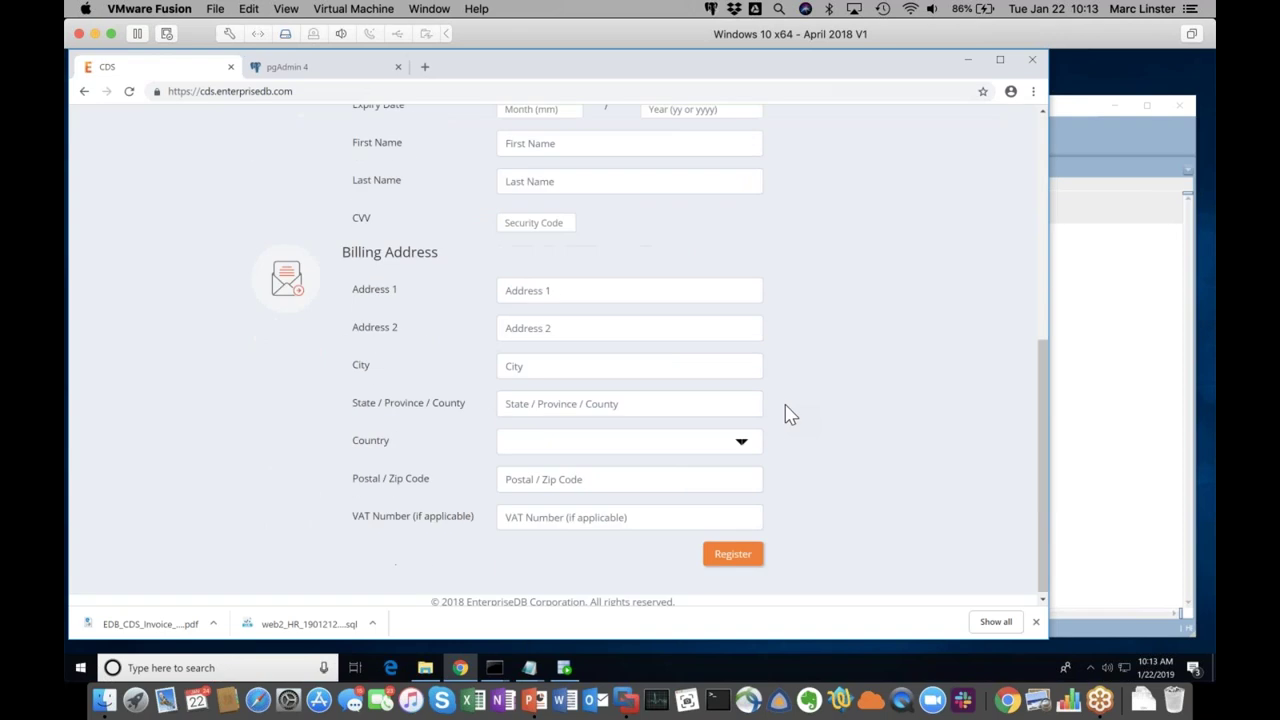
scroll(786, 414, up, 5)
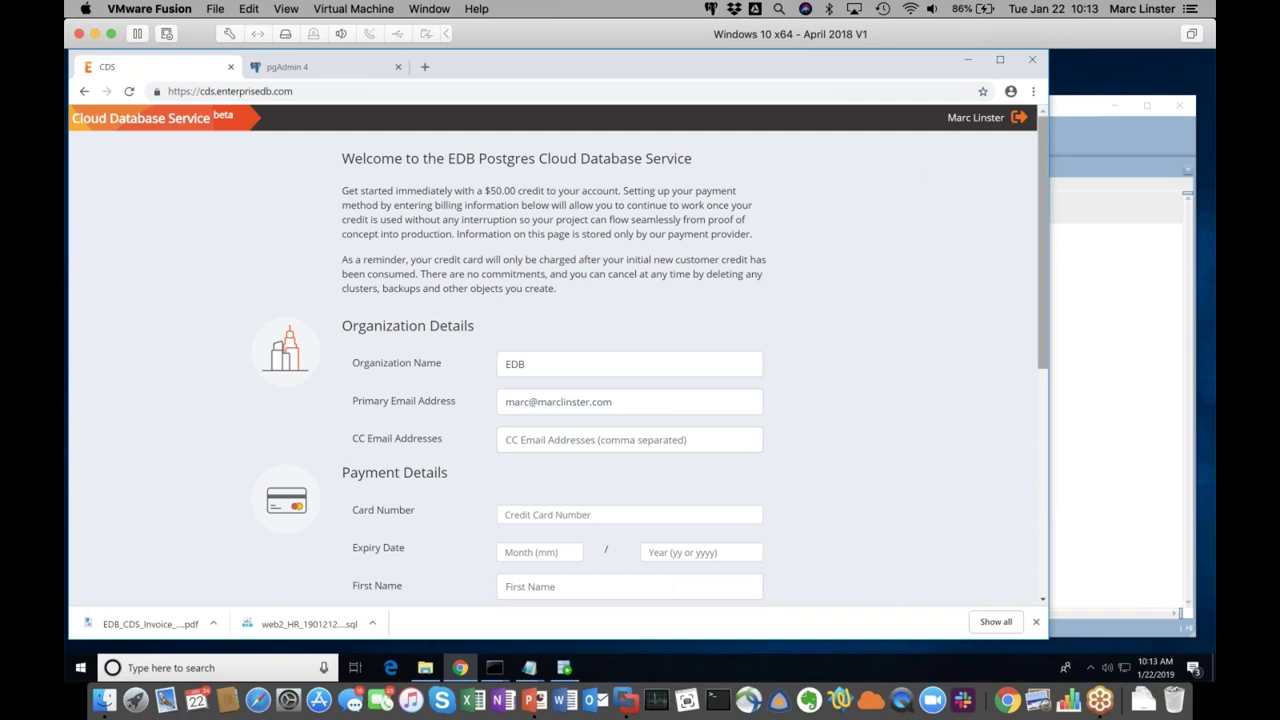
click(1019, 118)
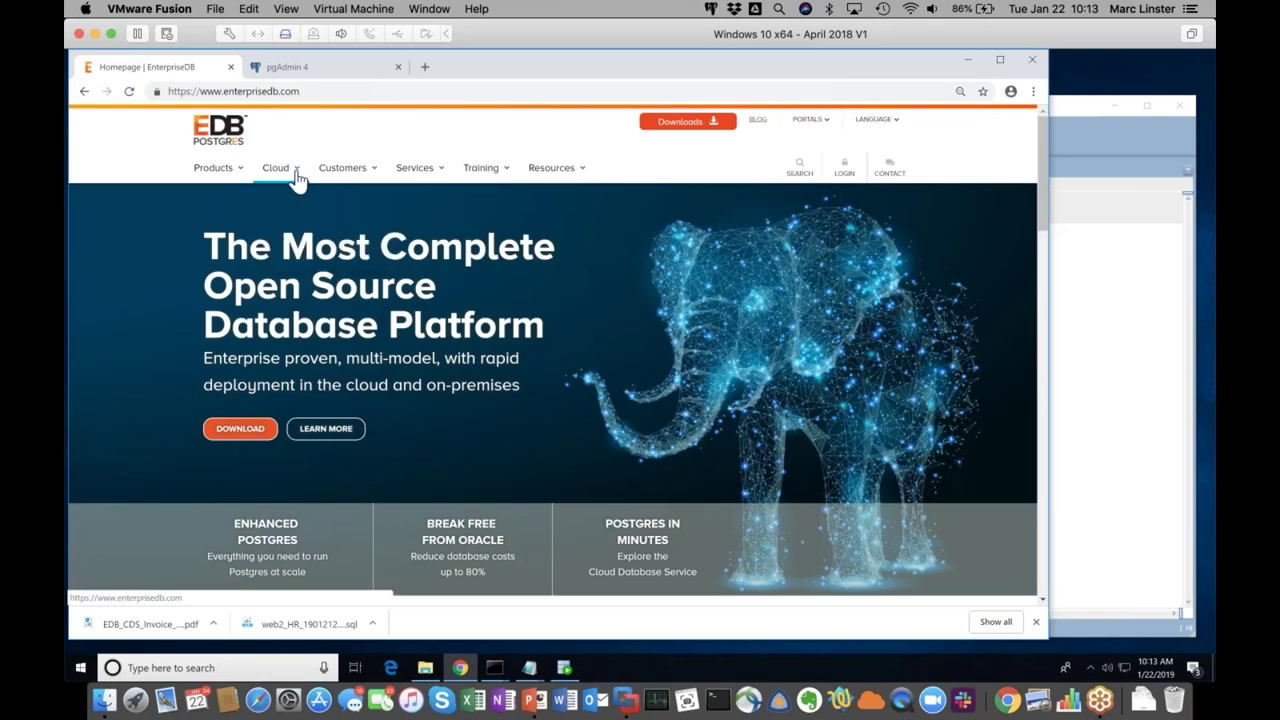
Step: Go from the Cloud menu to the Cloud Database Service sign-up and login page
mouse_move(296, 178)
click(297, 208)
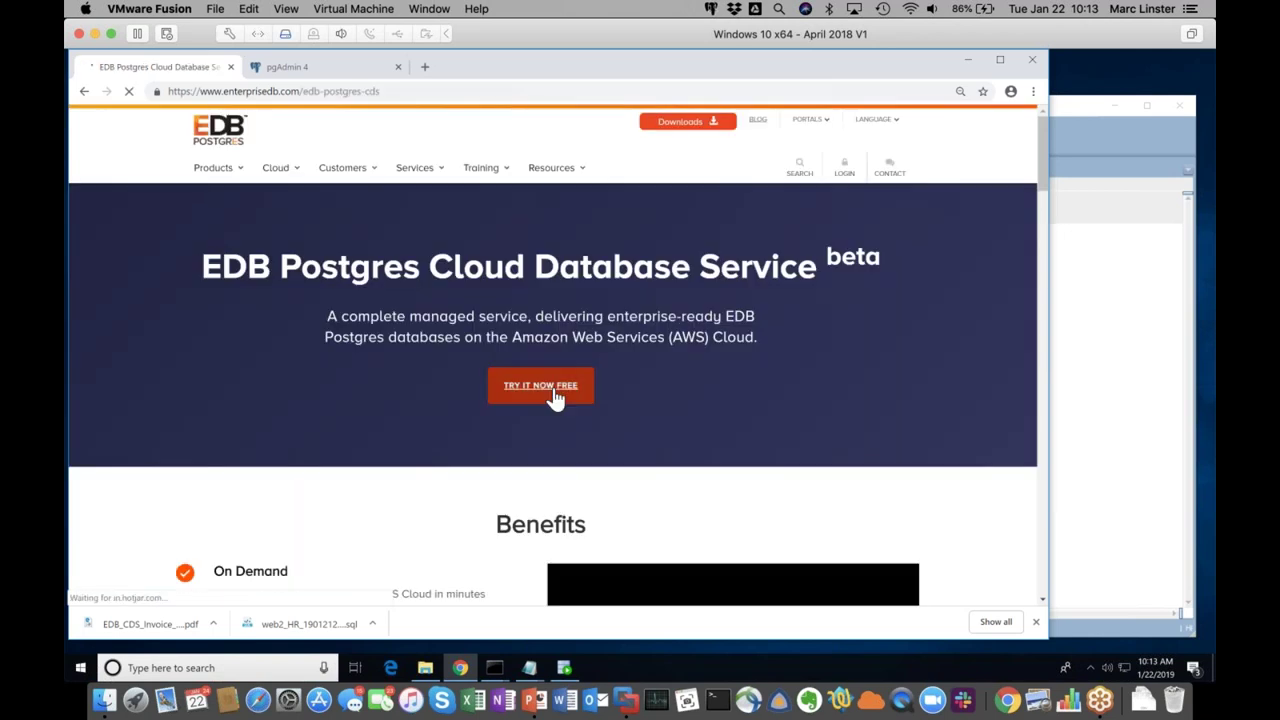
click(556, 397)
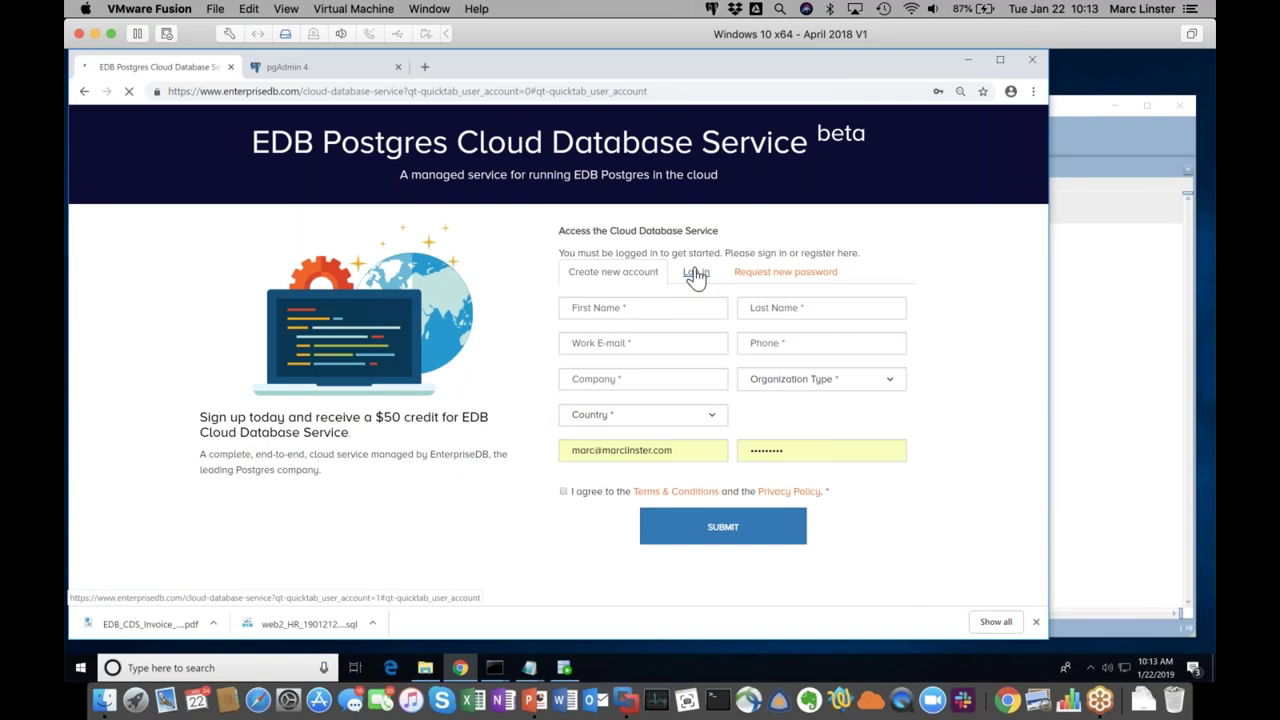
Step: Log in with the other saved account and open the Teams page listing six teams
click(695, 274)
click(690, 301)
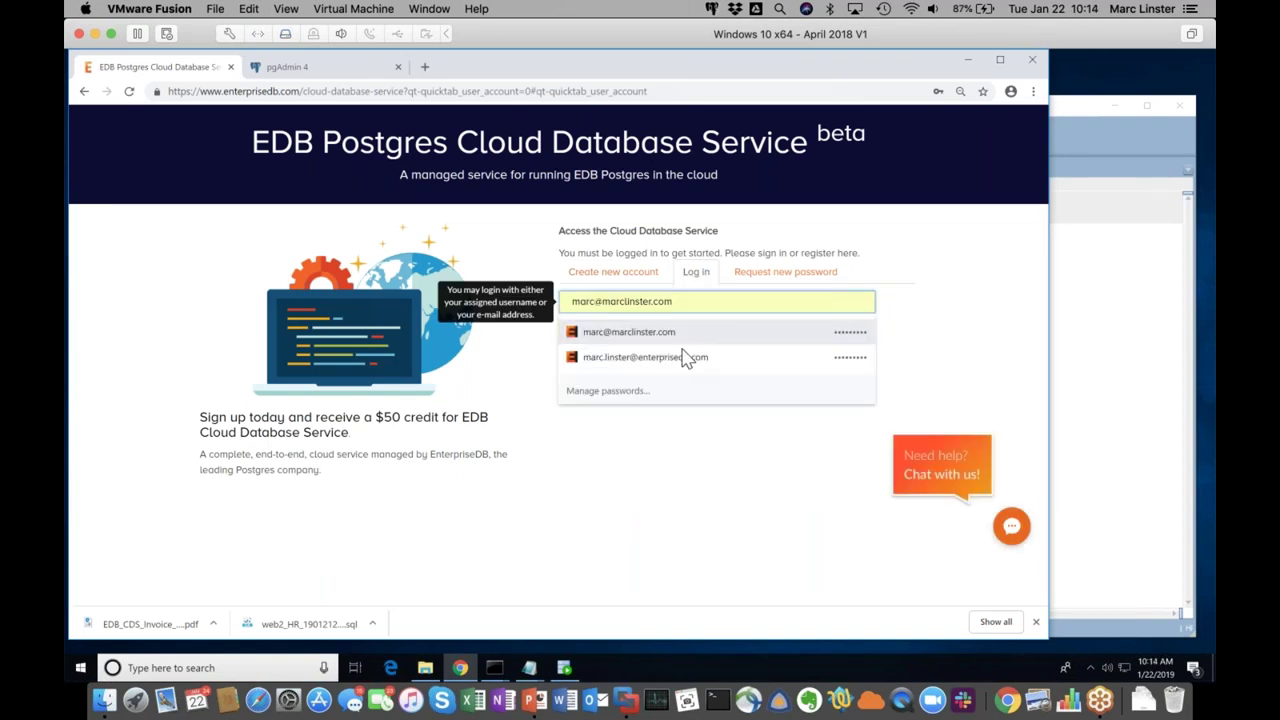
click(682, 364)
click(663, 374)
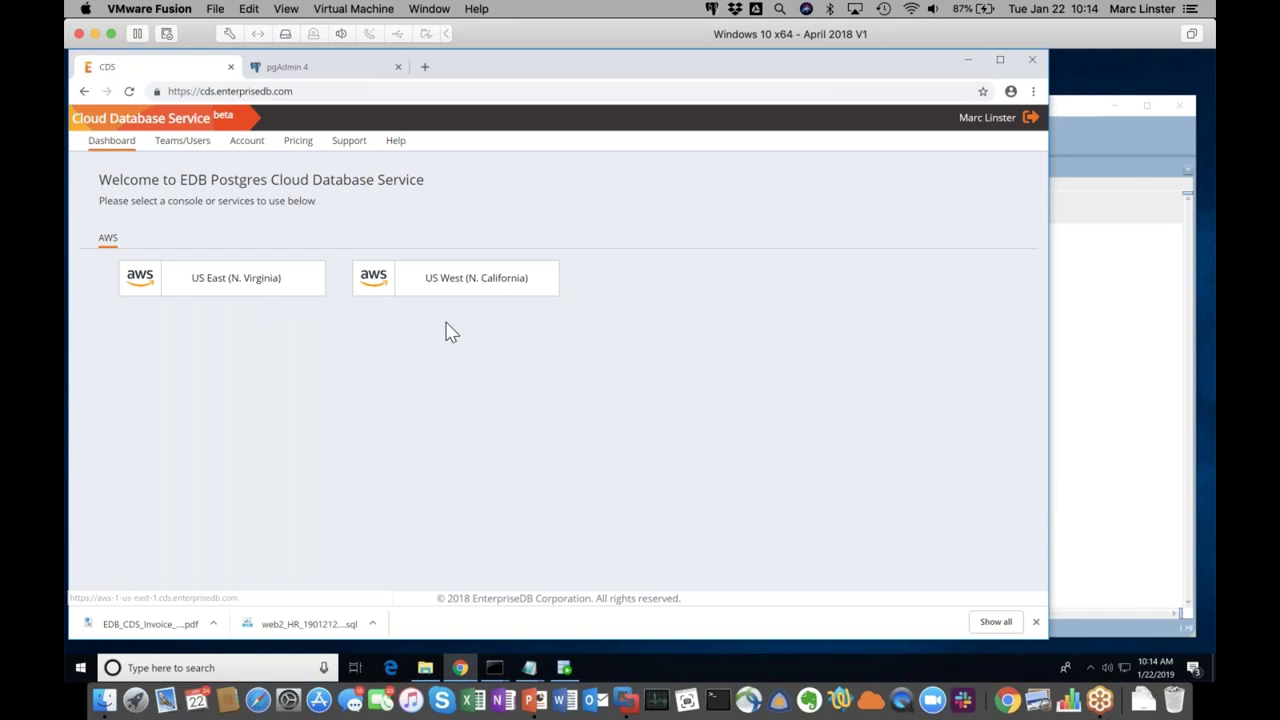
click(176, 152)
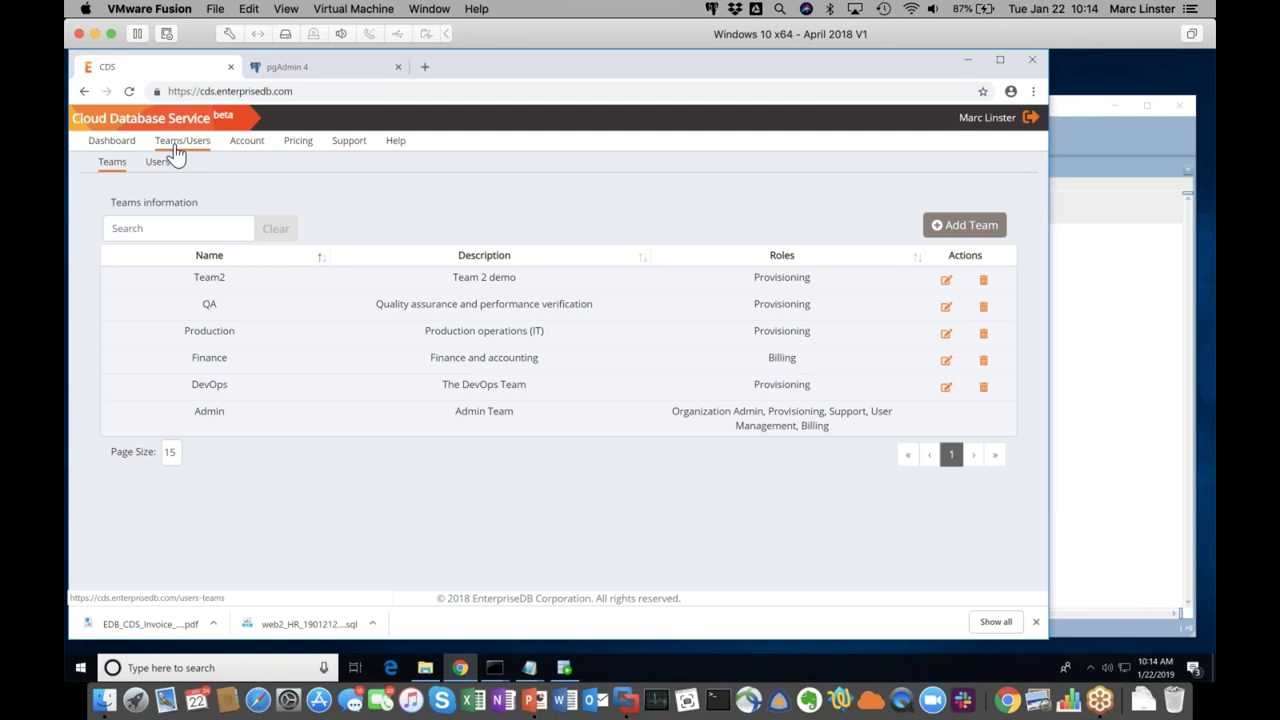
click(163, 164)
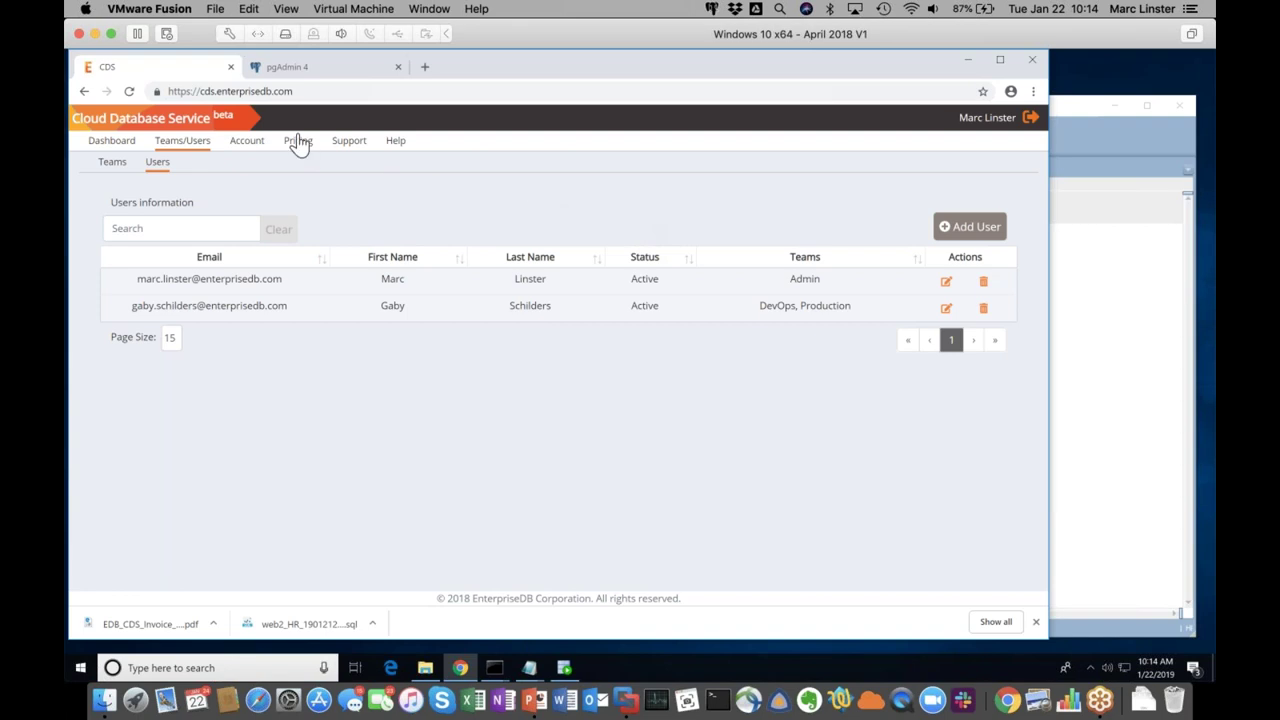
click(112, 141)
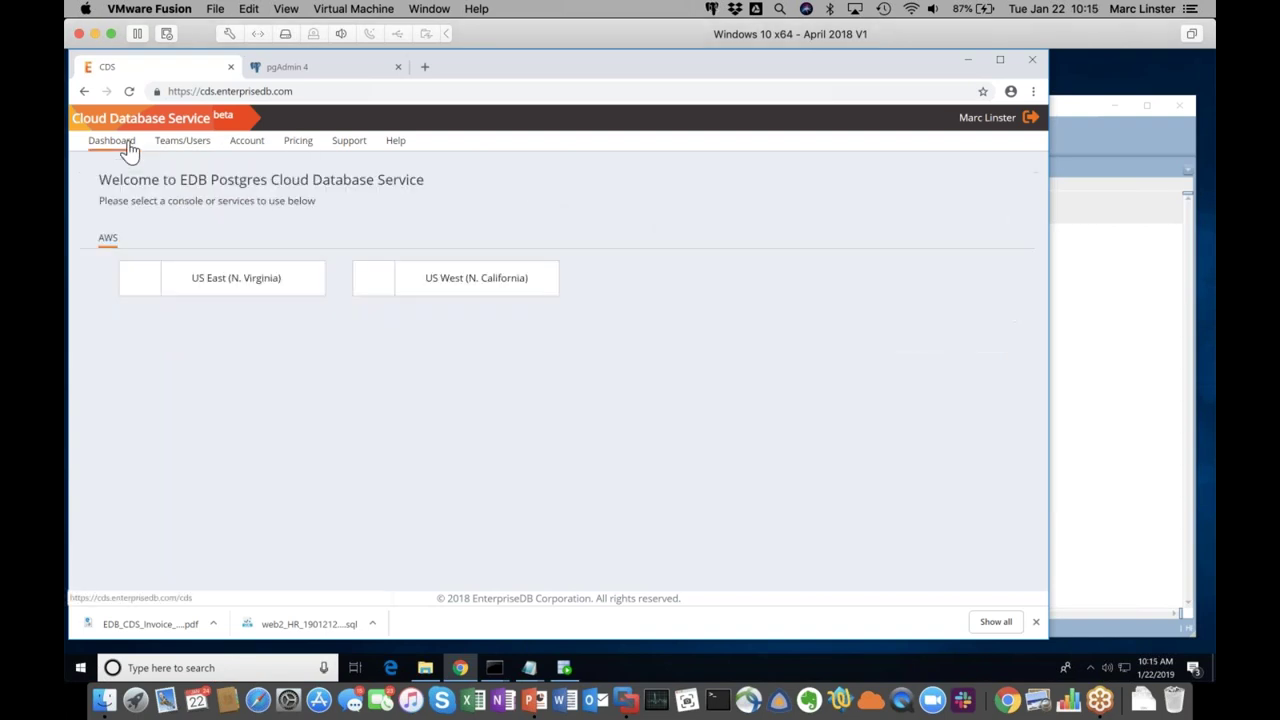
Step: Open the US East (N. Virginia) console's Clusters list and begin a new cluster
click(223, 284)
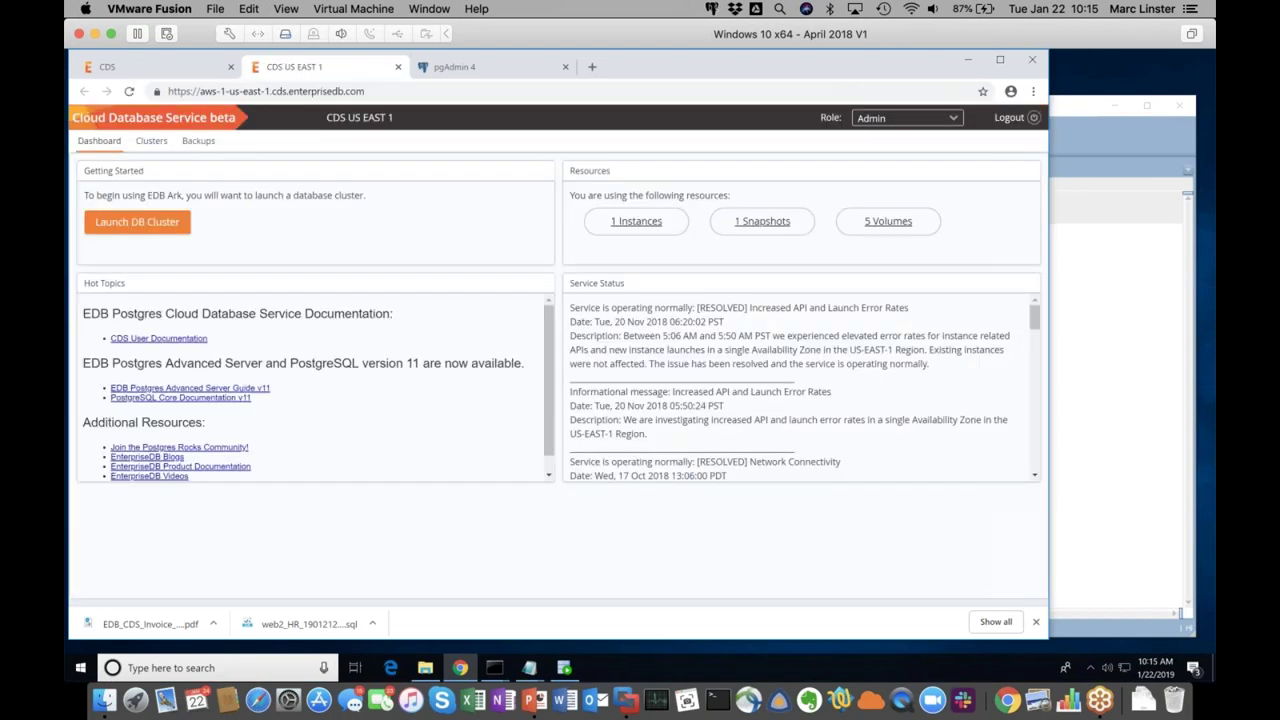
click(633, 226)
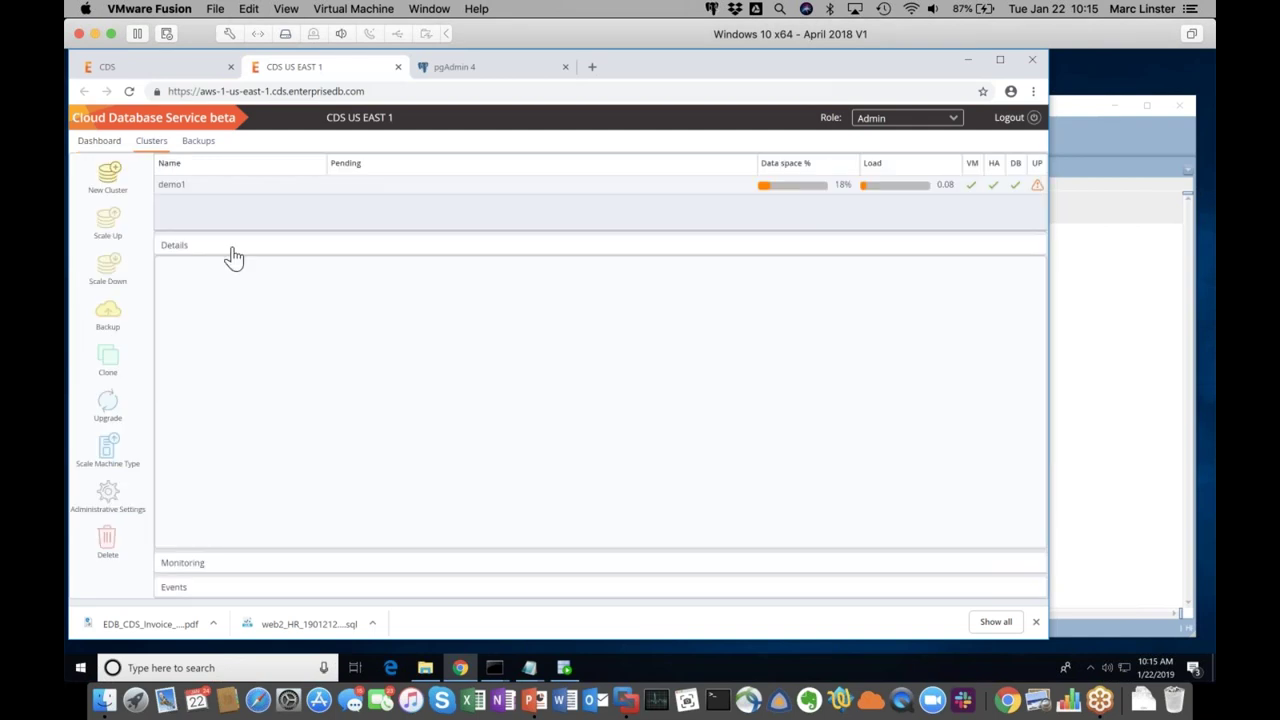
click(110, 188)
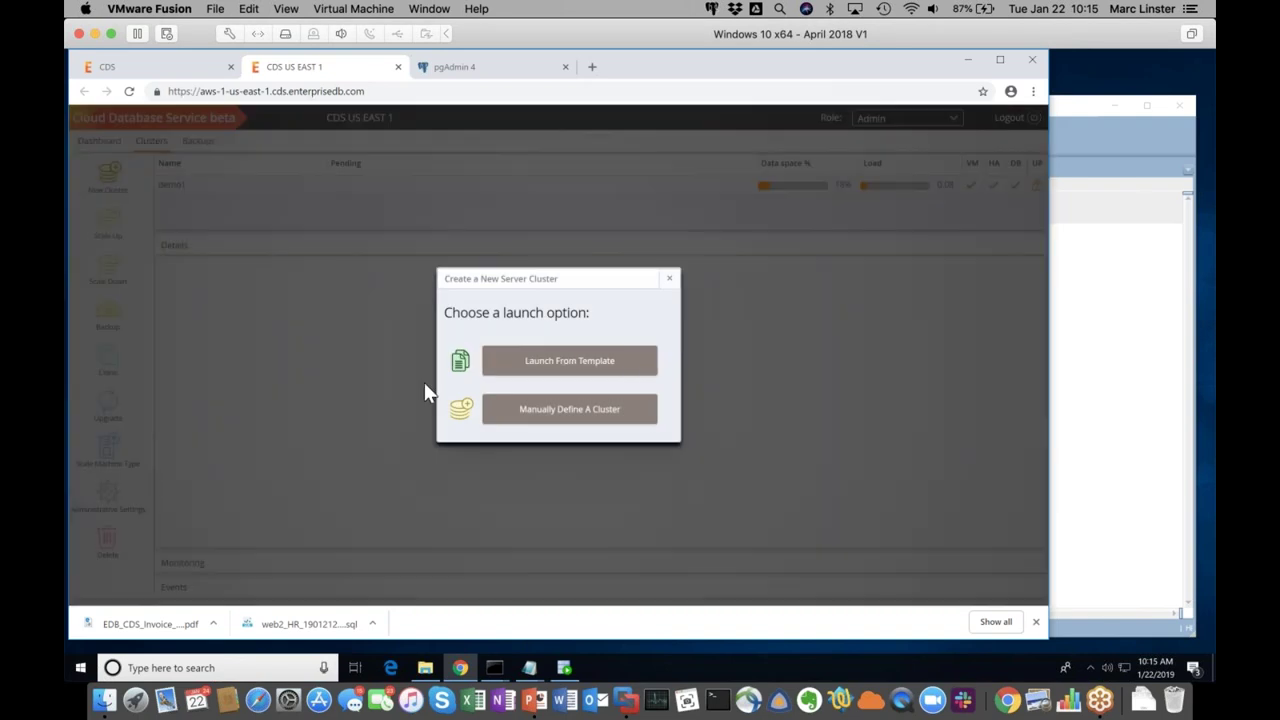
Step: Launch from template and select the Production Enterprise readscale Postgres Advanced Server template
click(580, 370)
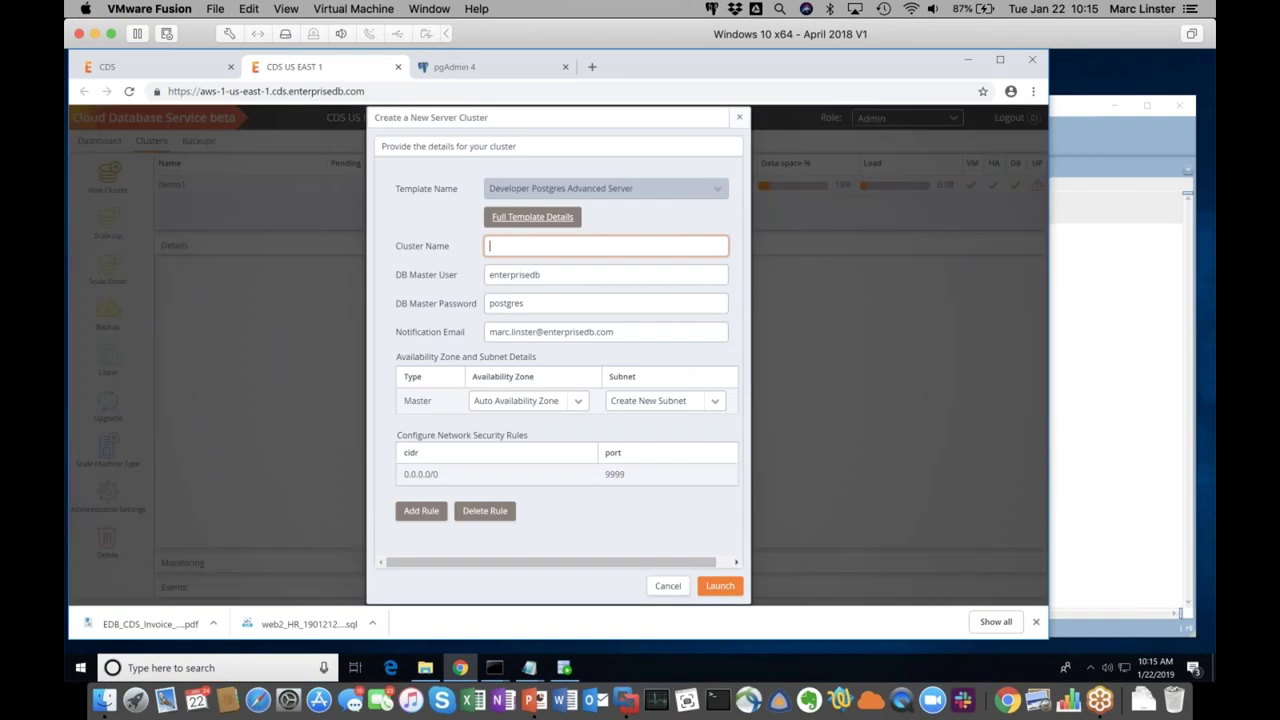
click(716, 194)
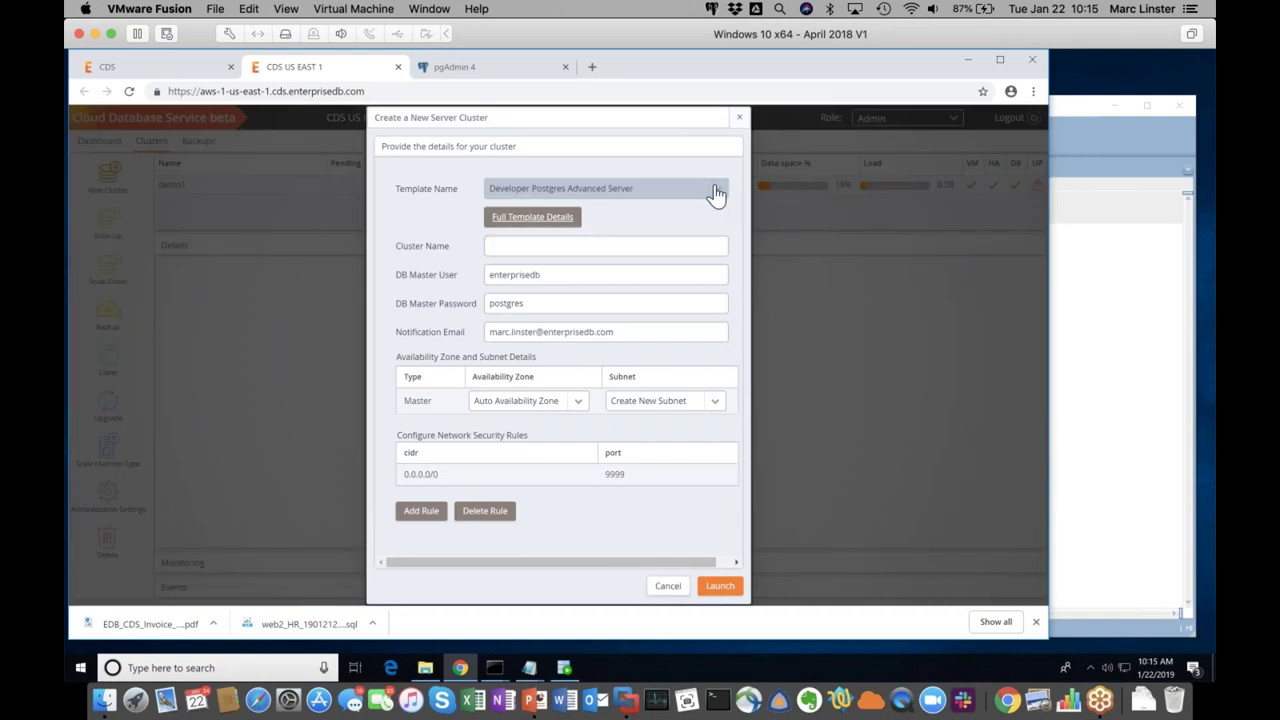
click(716, 194)
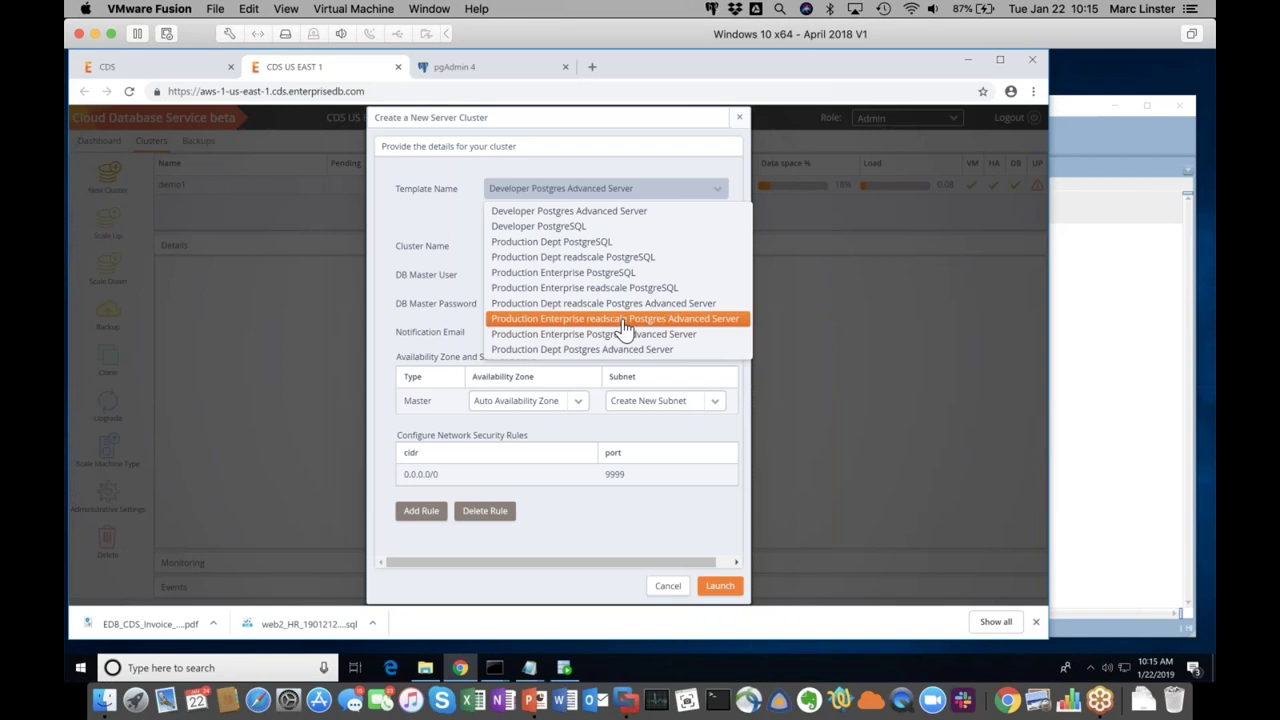
click(625, 322)
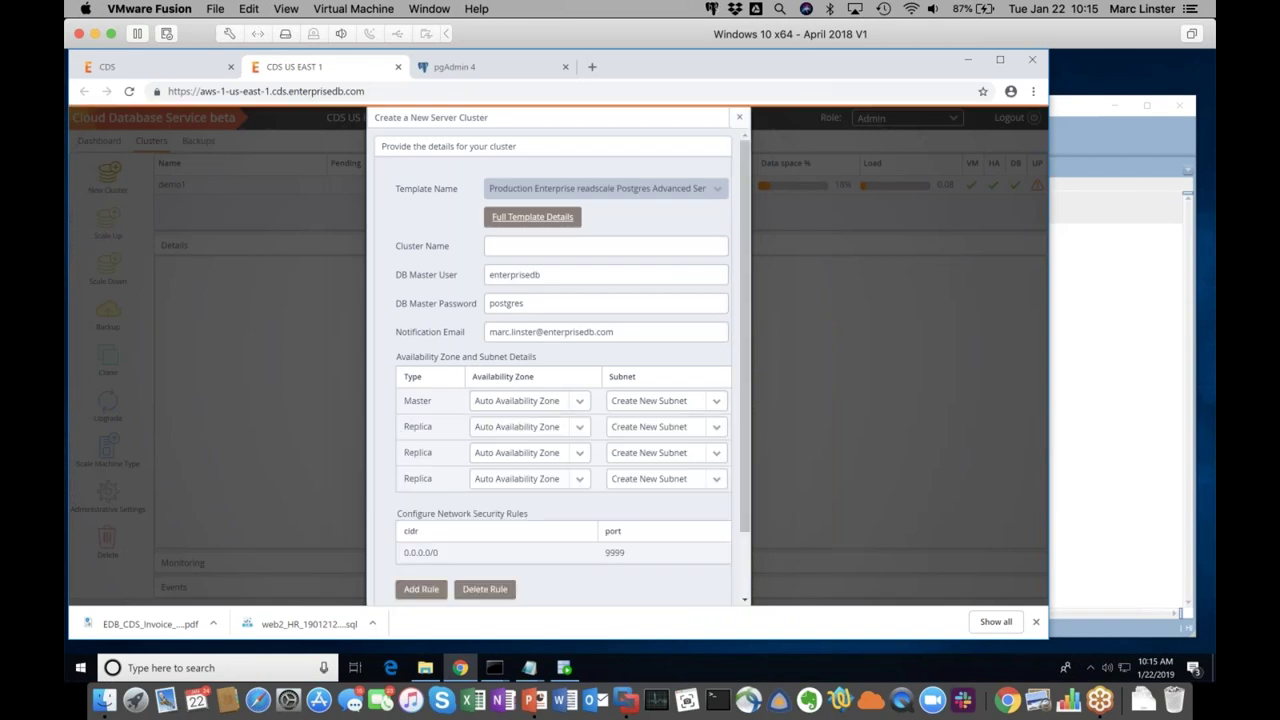
Step: Review the template's full details, close the form, and restart new cluster creation
click(563, 222)
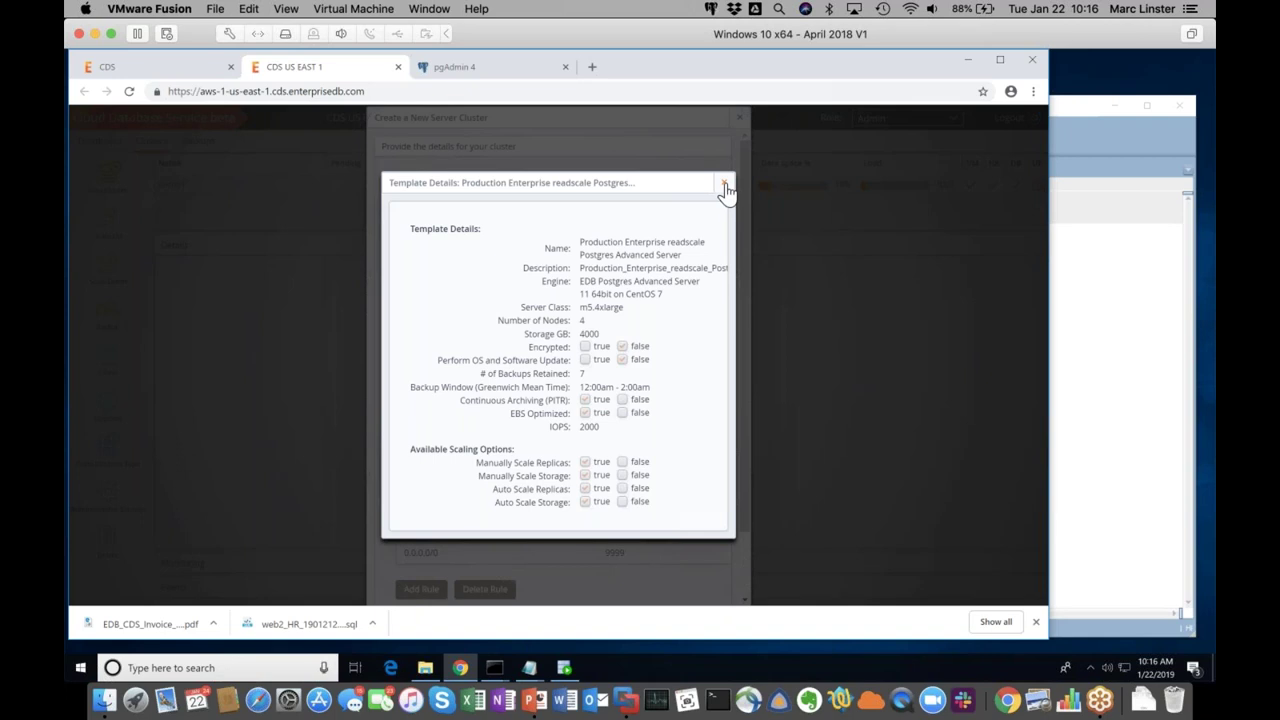
click(724, 186)
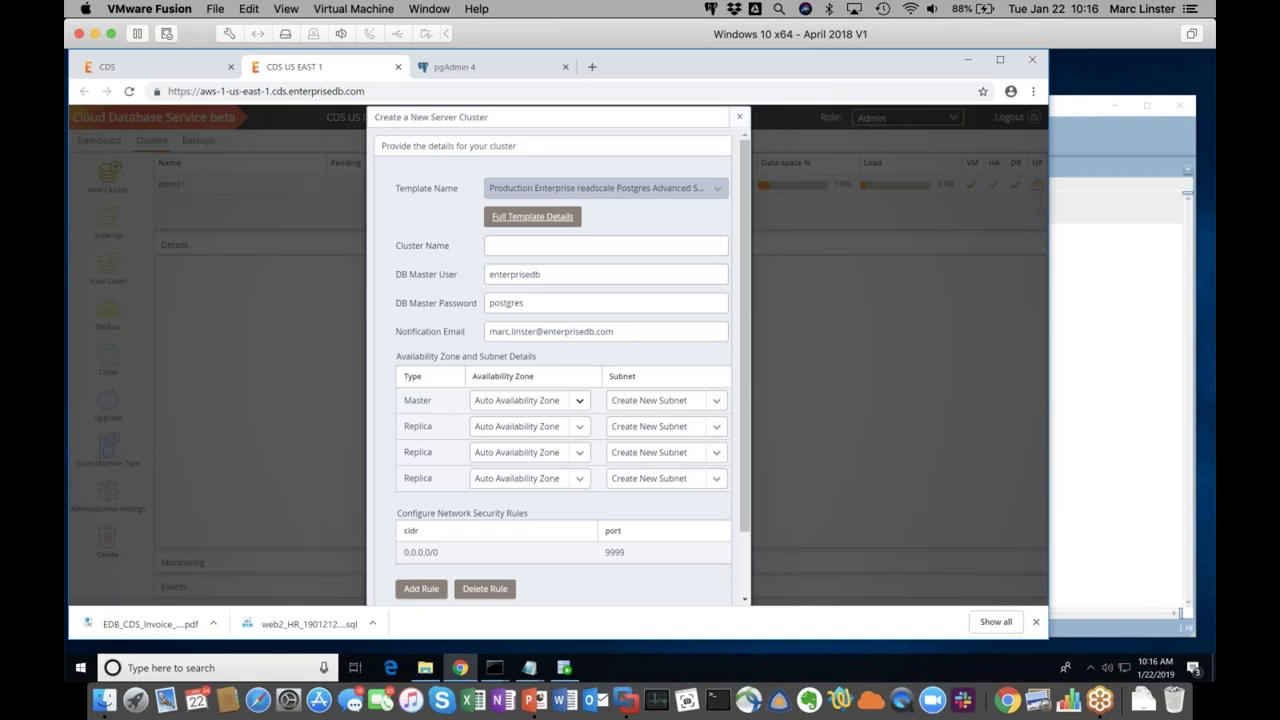
click(741, 119)
click(106, 180)
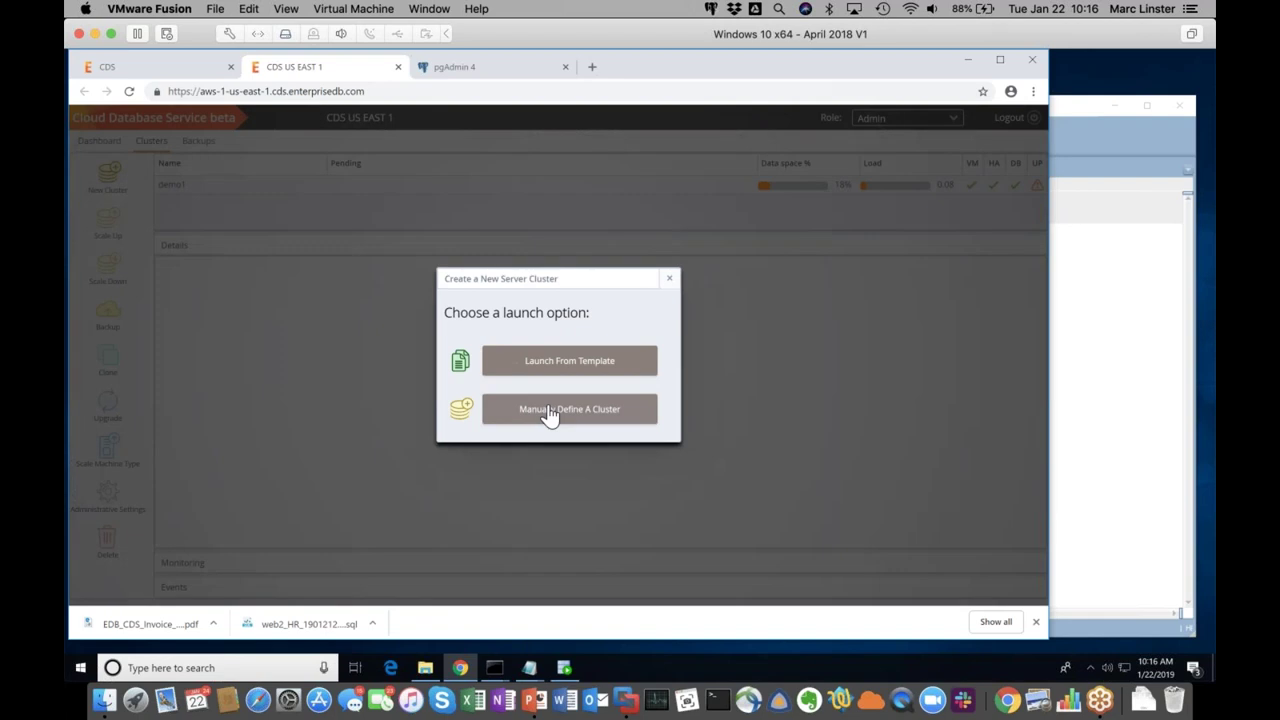
Step: Manually define cluster demo2 with server class m5.large and 3 nodes
click(549, 412)
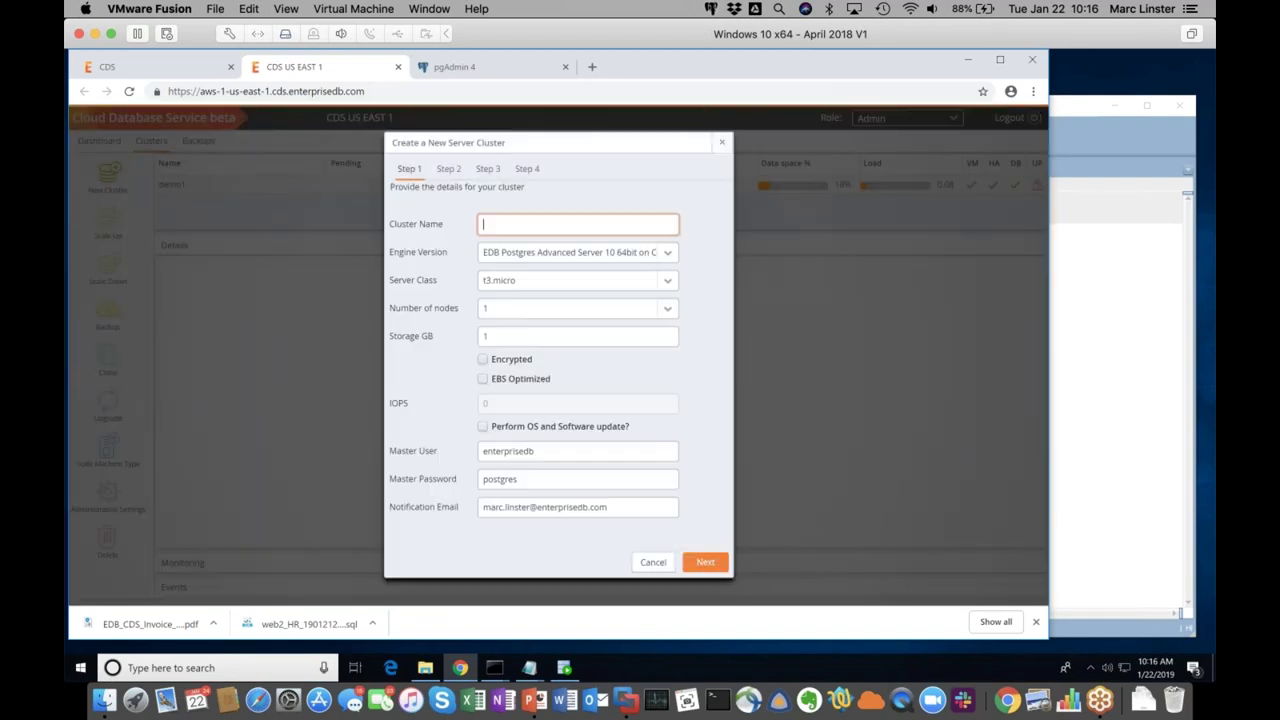
text(demo2)
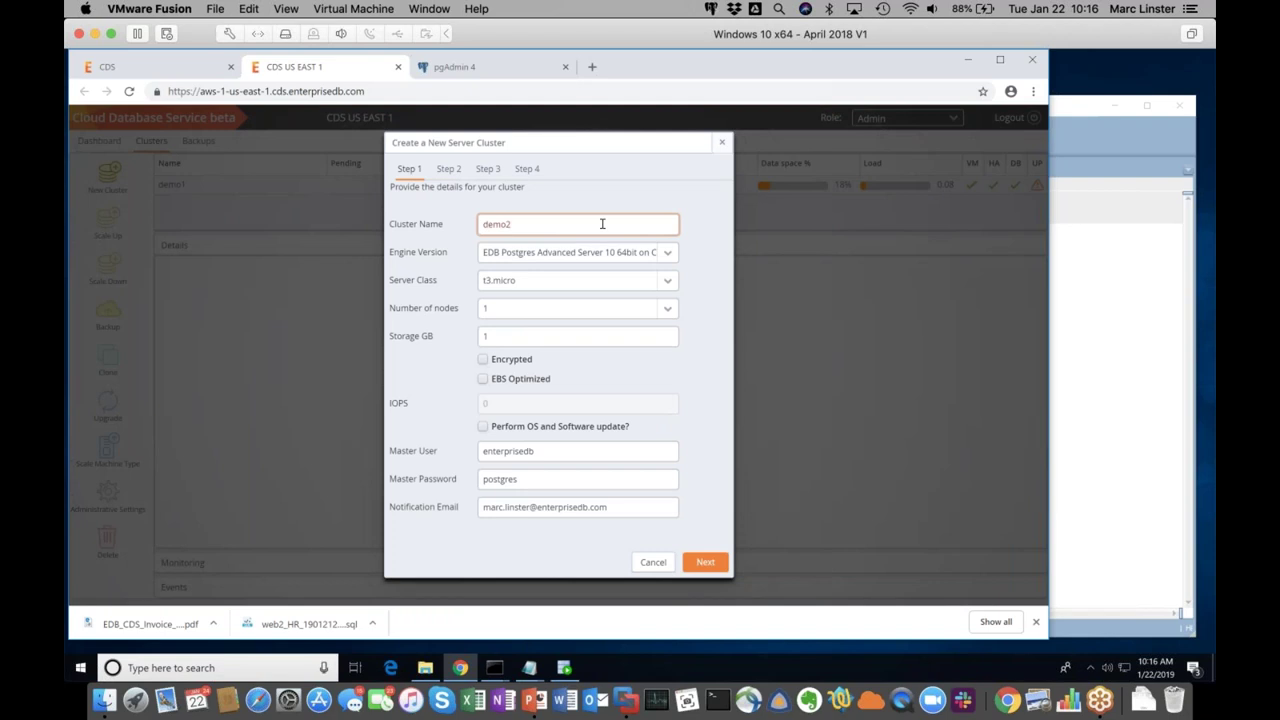
click(668, 284)
click(668, 283)
click(622, 342)
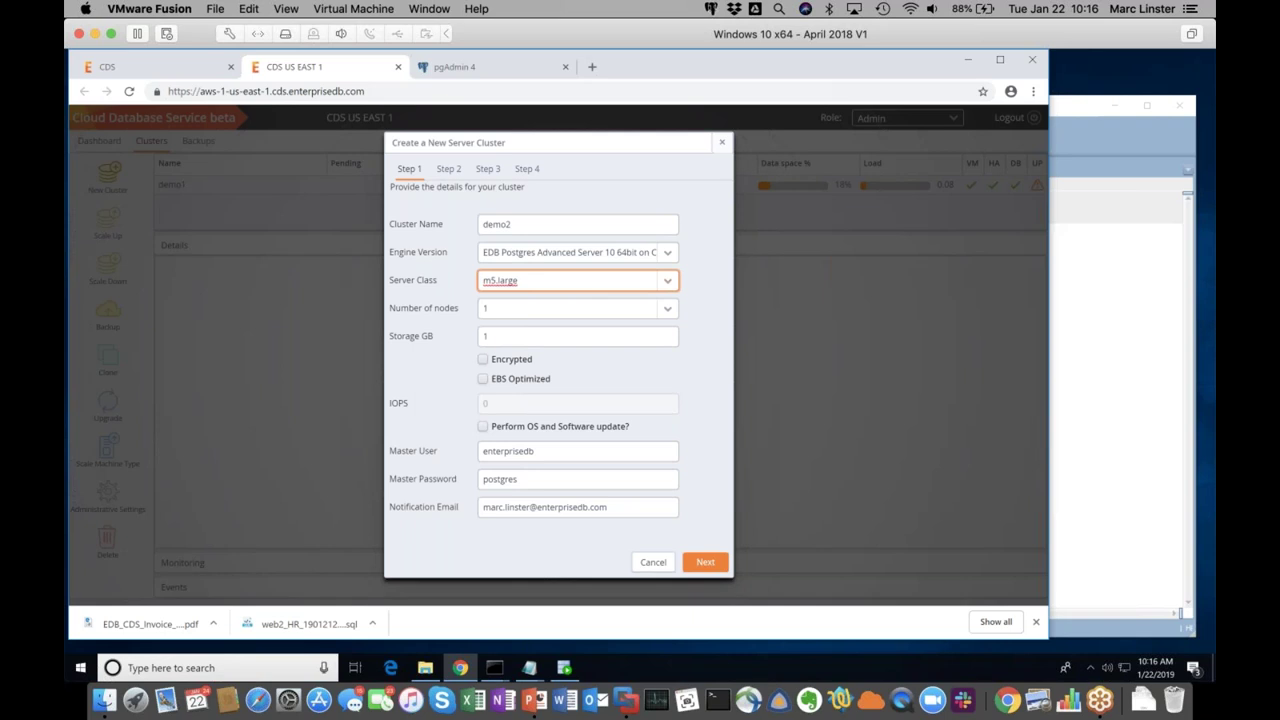
click(668, 314)
text(3)
key(Return)
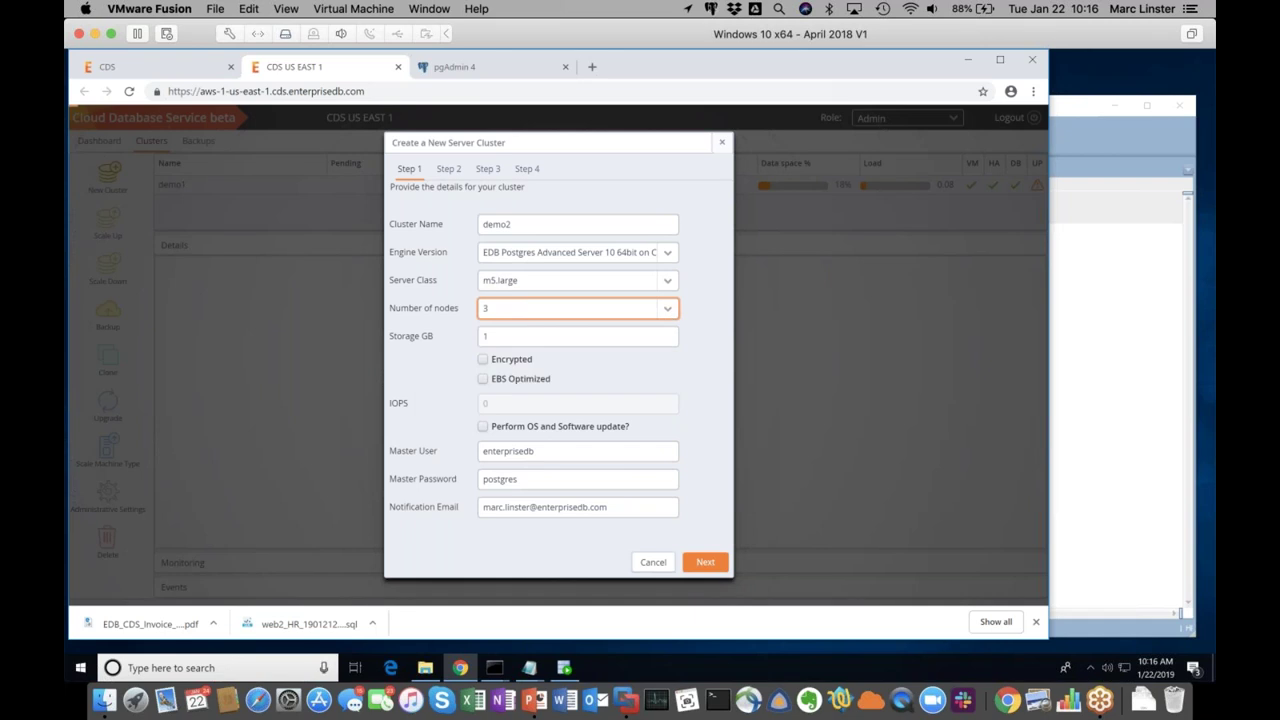
Step: Set storage to 10 GB, encrypted and EBS Optimized
click(613, 342)
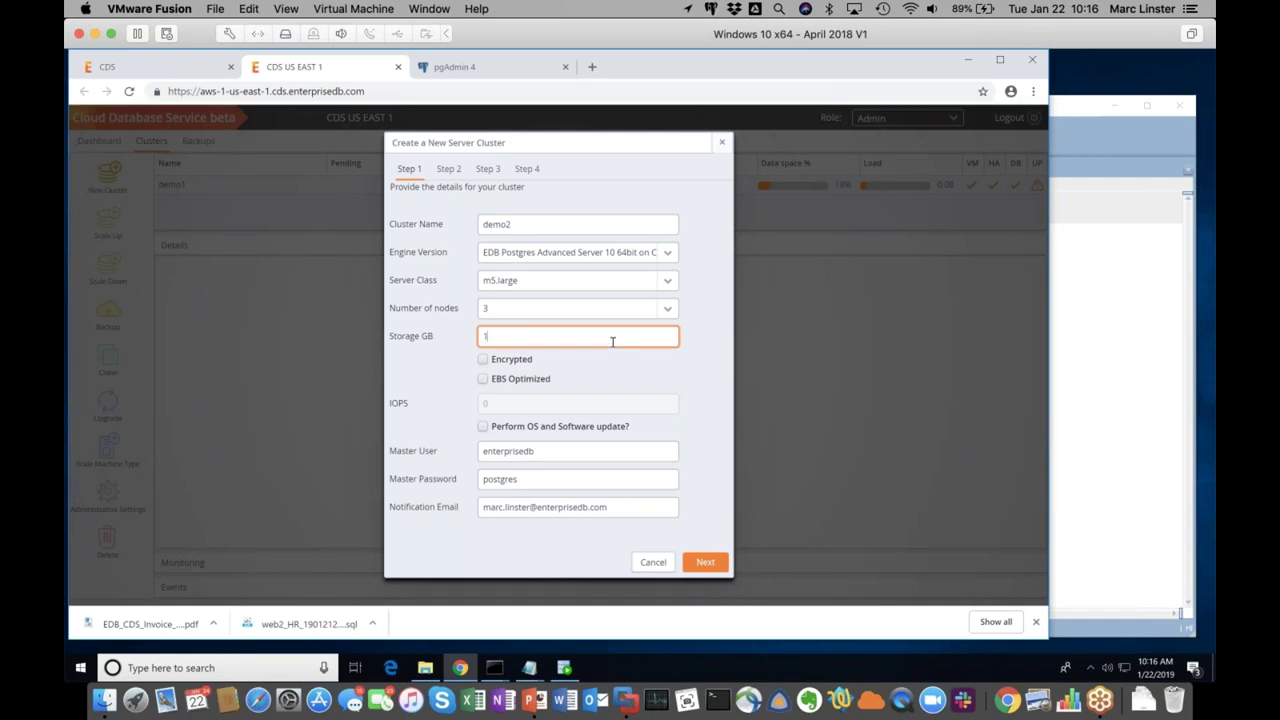
text(10)
click(483, 360)
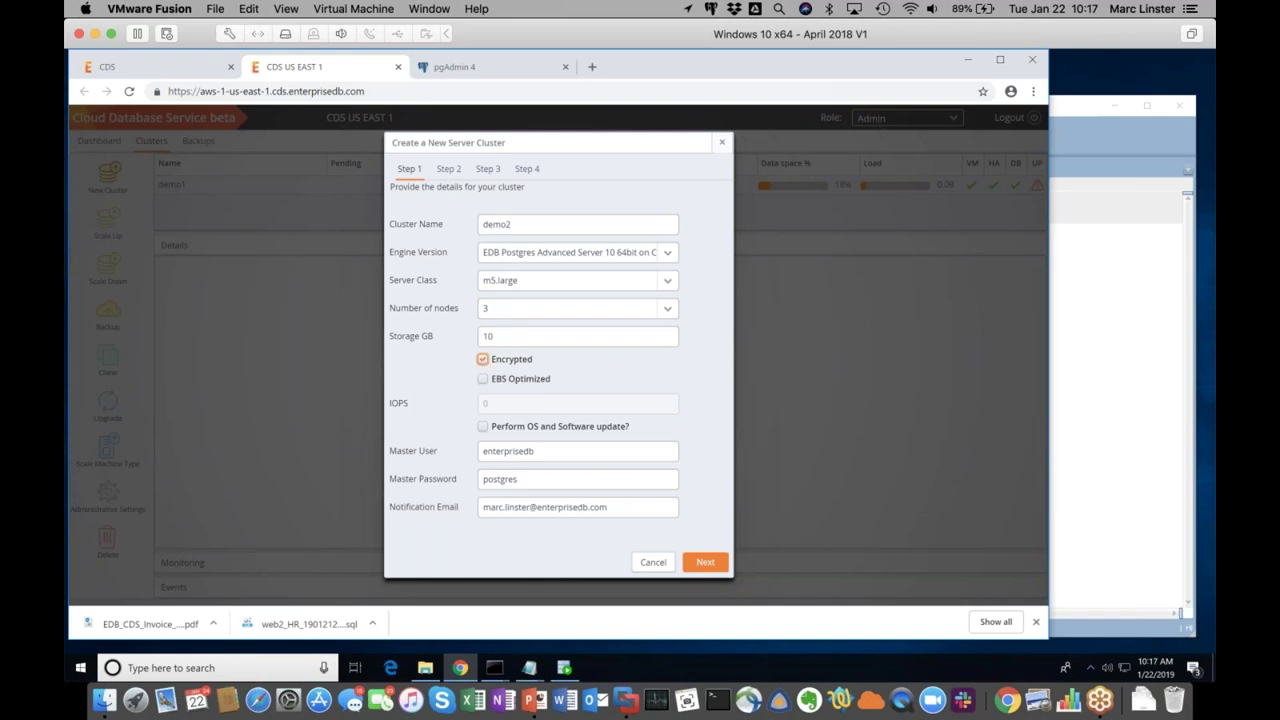
key(Tab)
key(space)
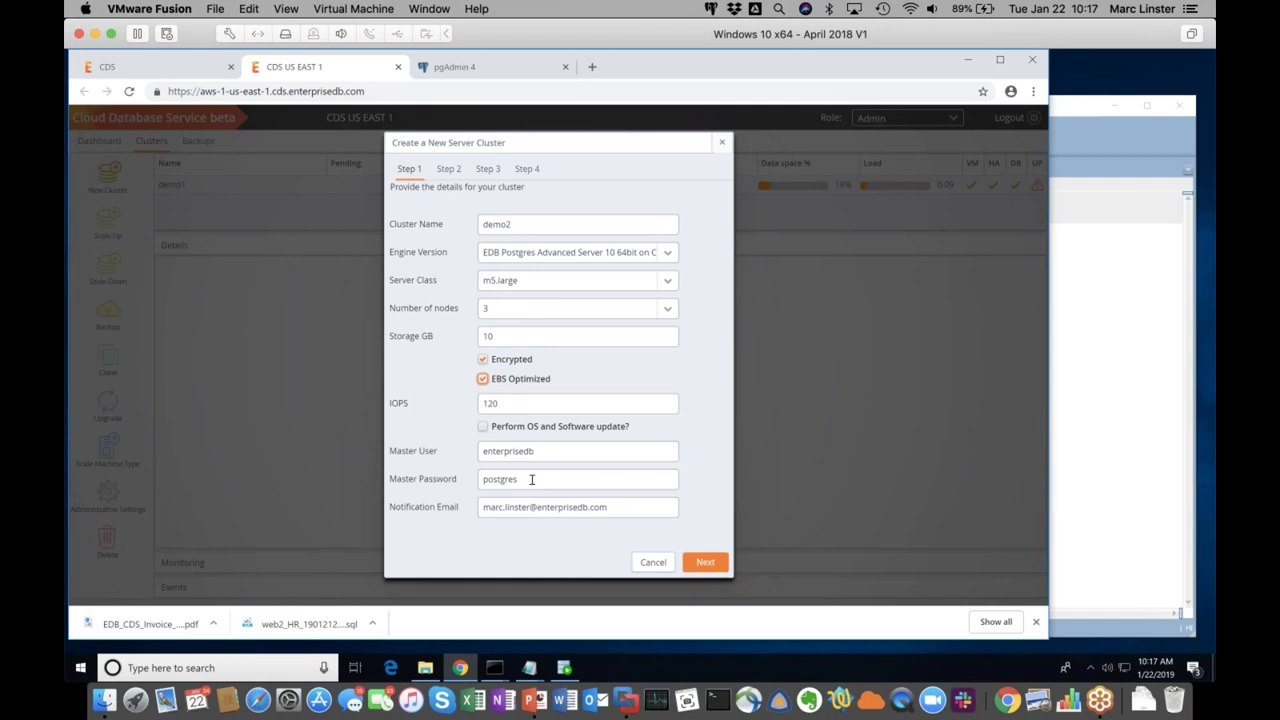
Step: Replace the existing master password with a new one
drag(531, 479, 474, 483)
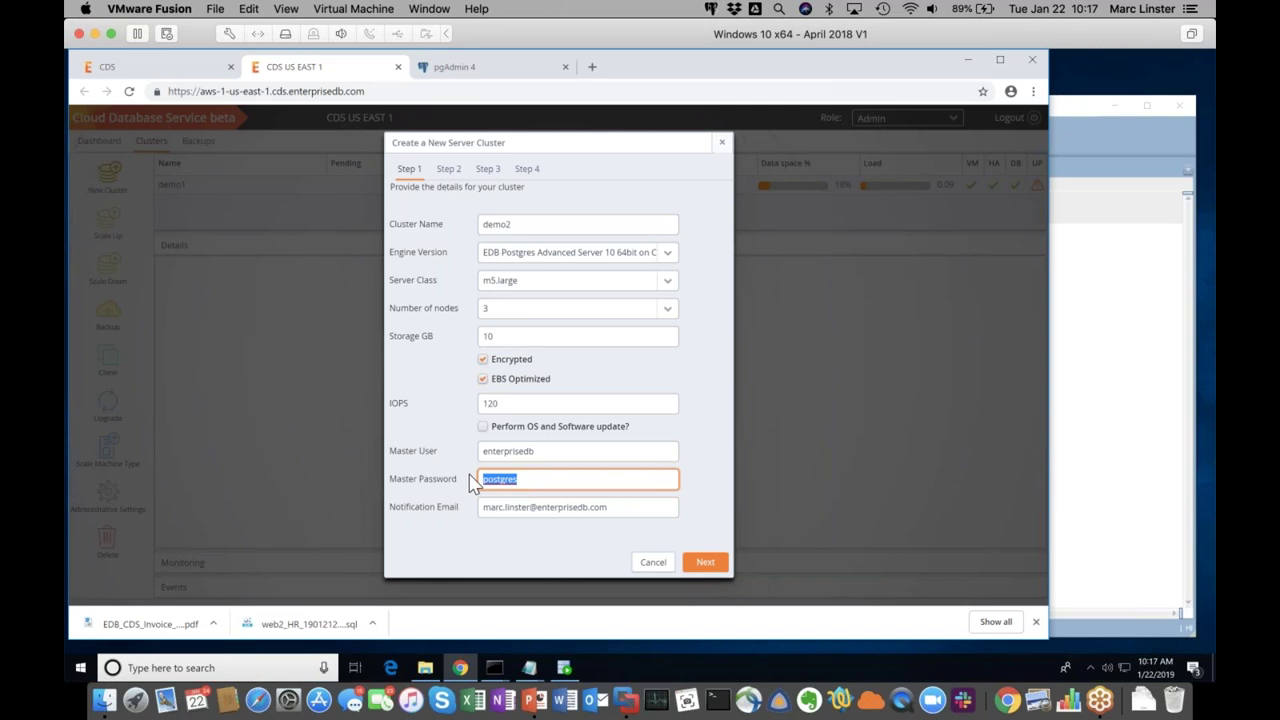
text(W)
key(BackSpace)
text(password)
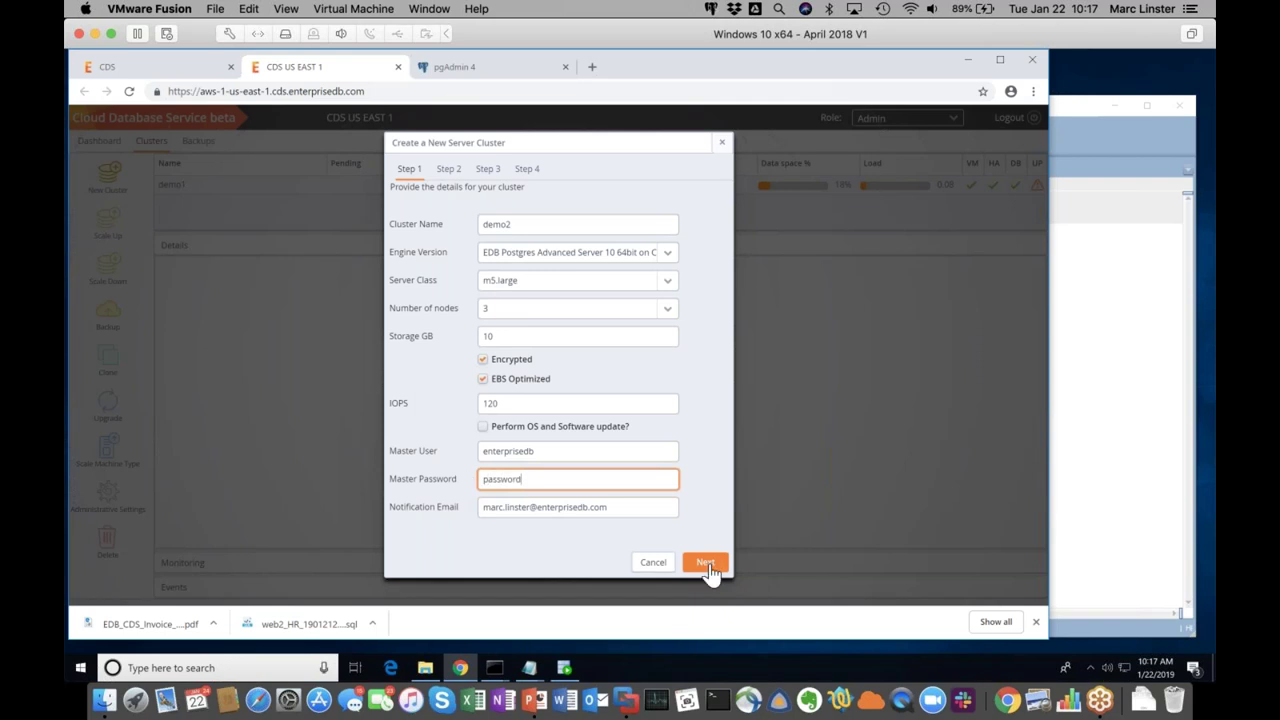
Step: Step through the availability zone and network security rules pages to backup retention
click(706, 565)
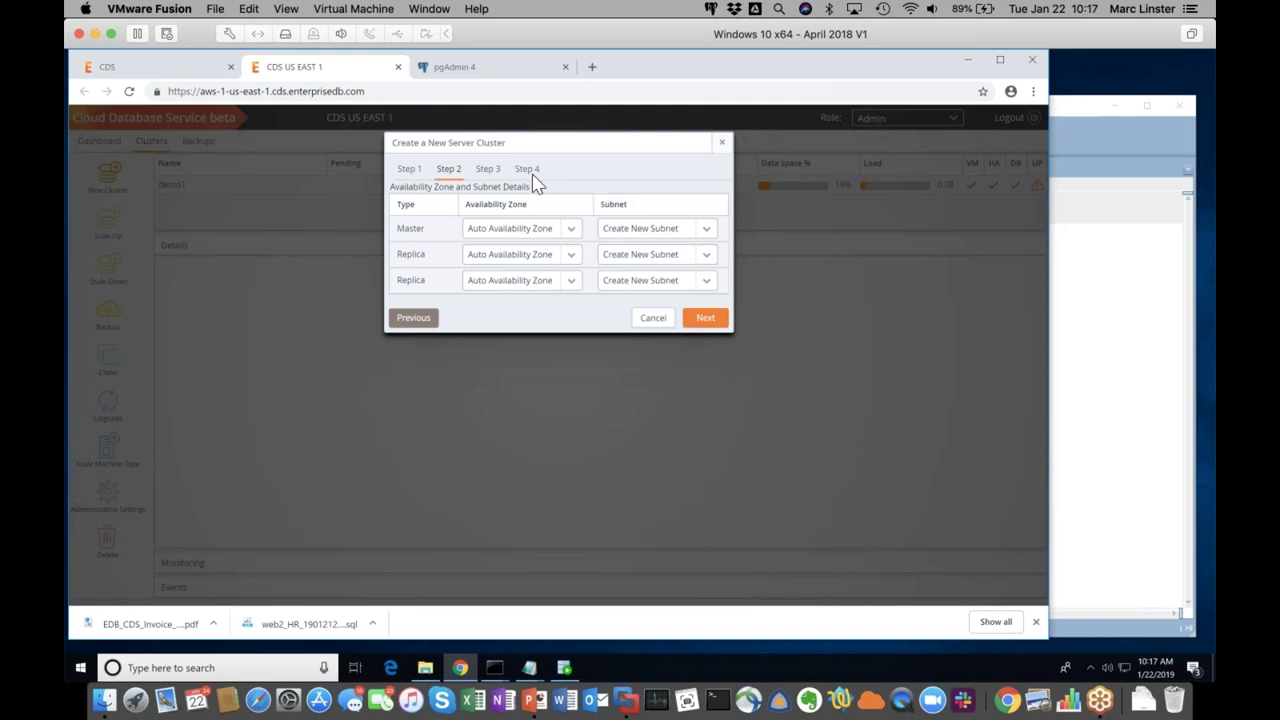
click(488, 168)
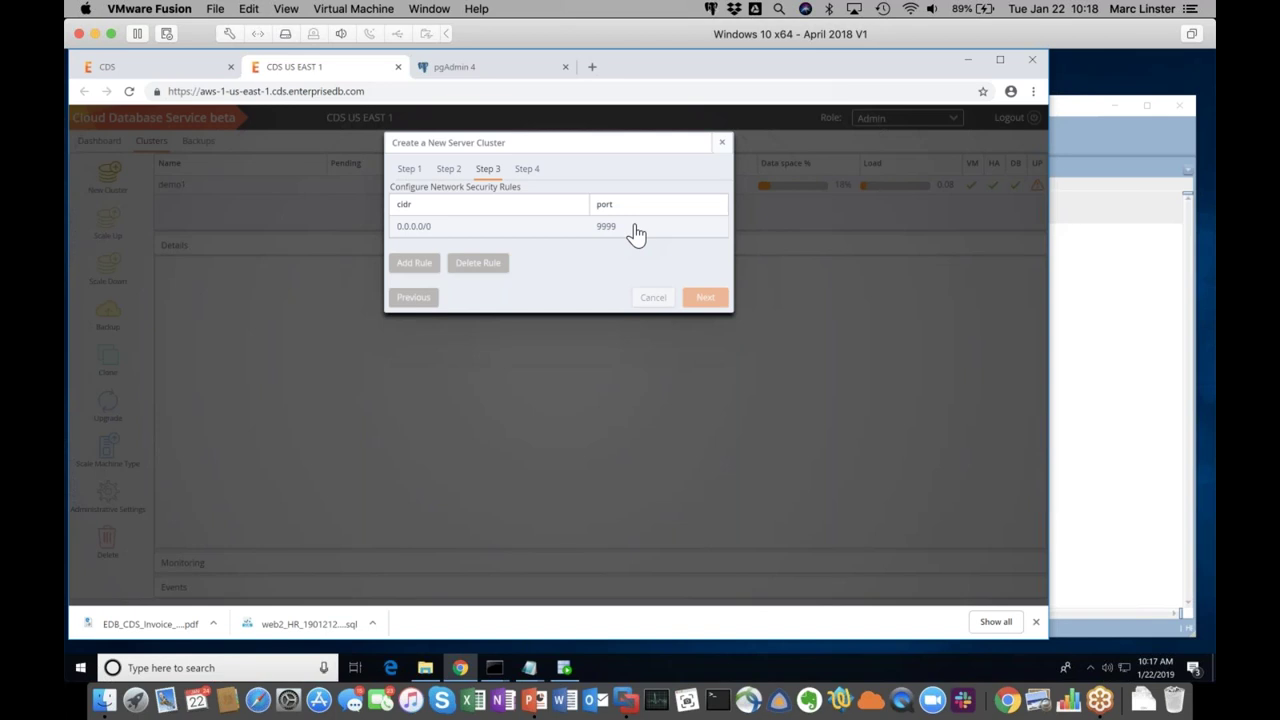
click(526, 172)
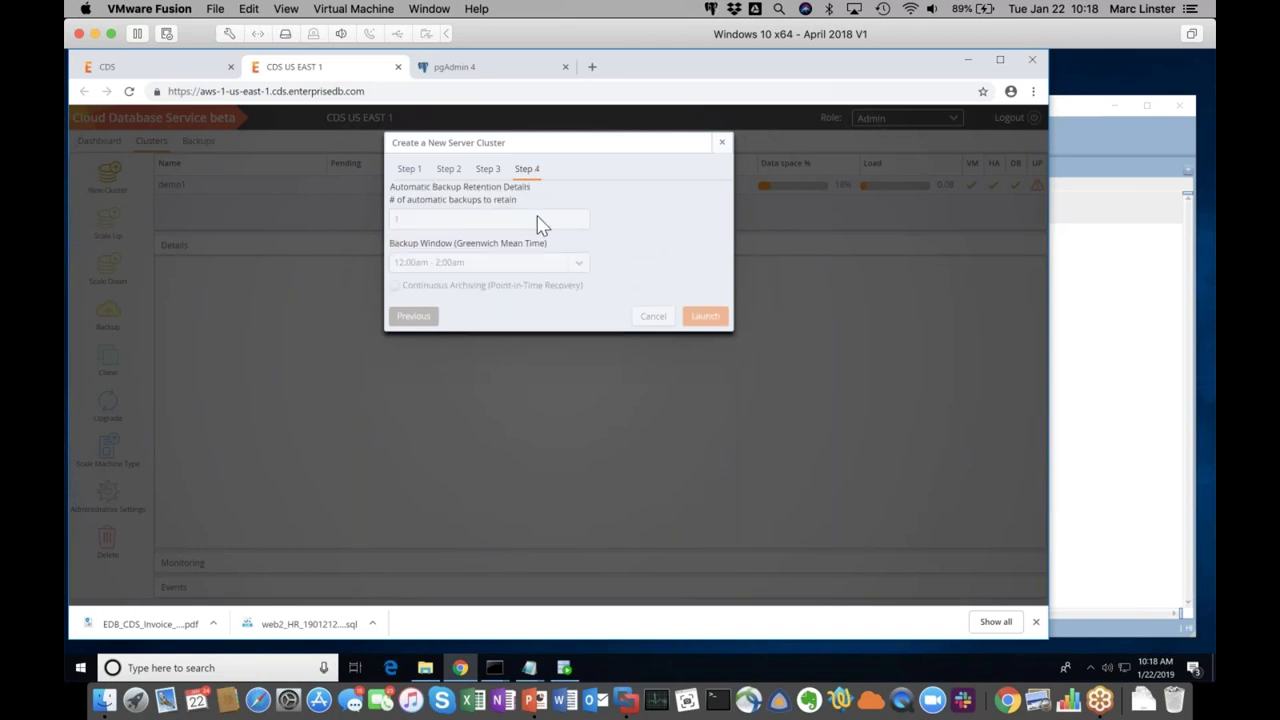
click(488, 175)
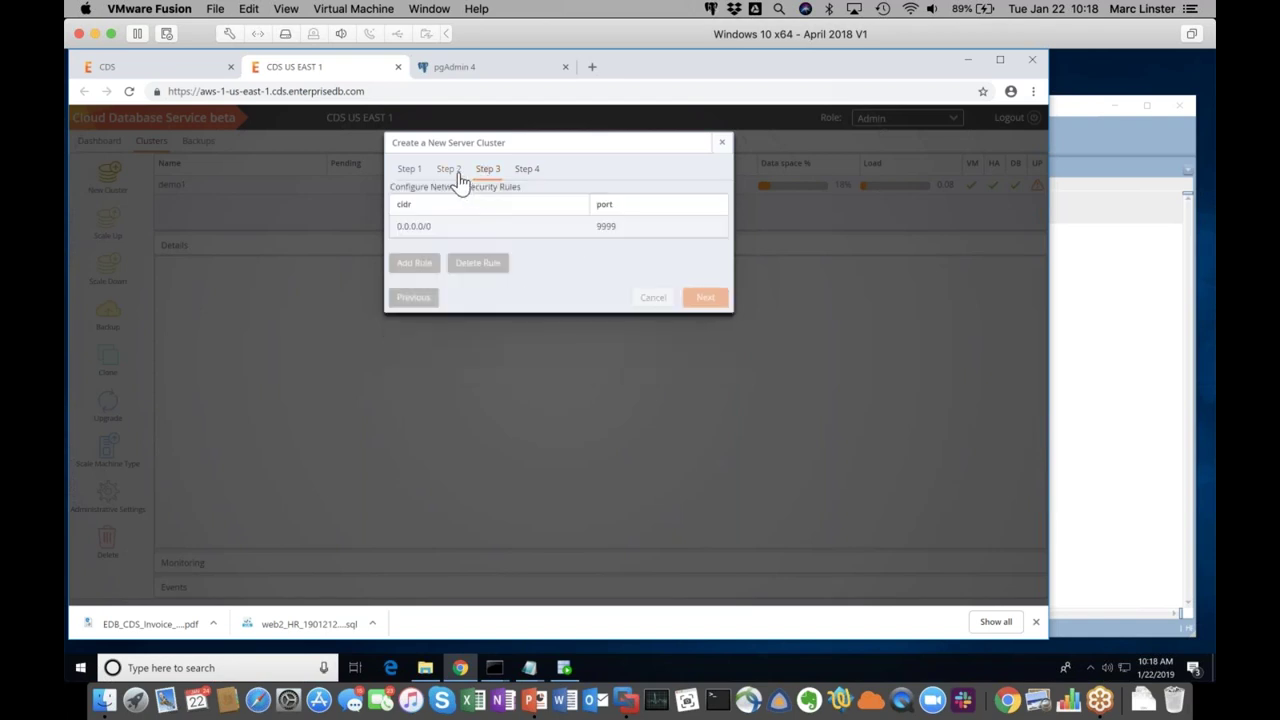
click(456, 175)
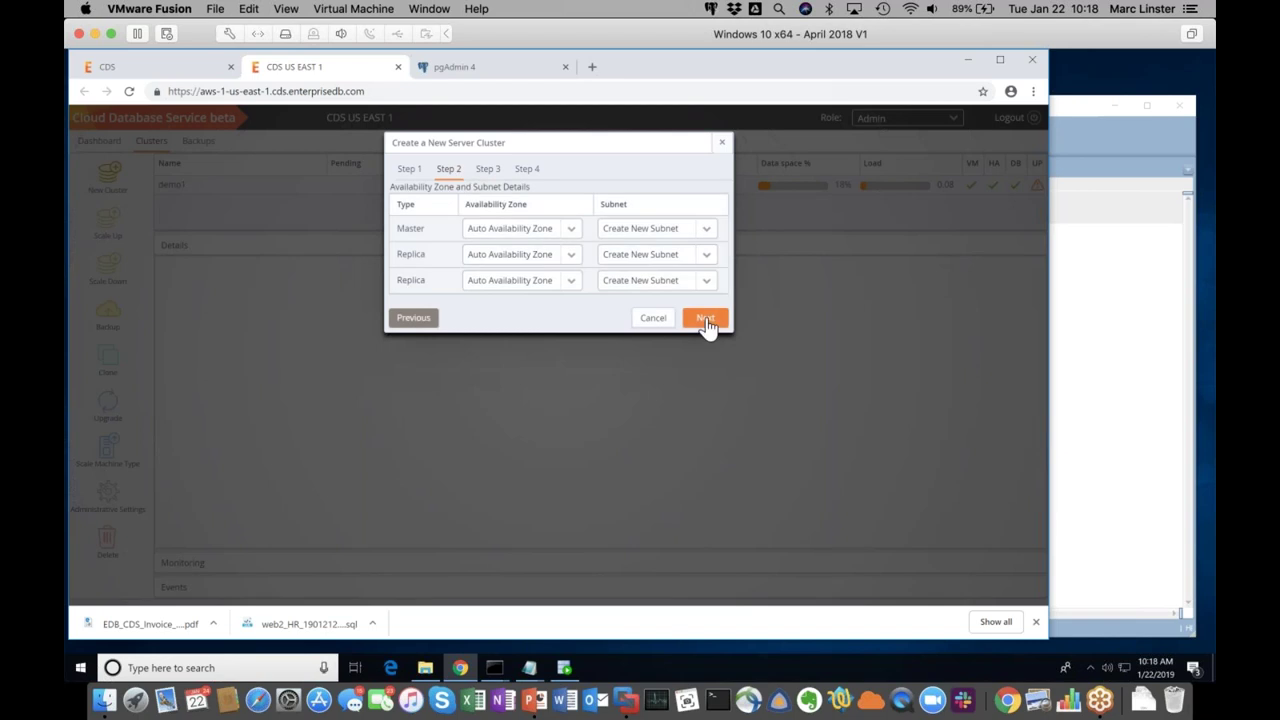
click(705, 318)
click(706, 300)
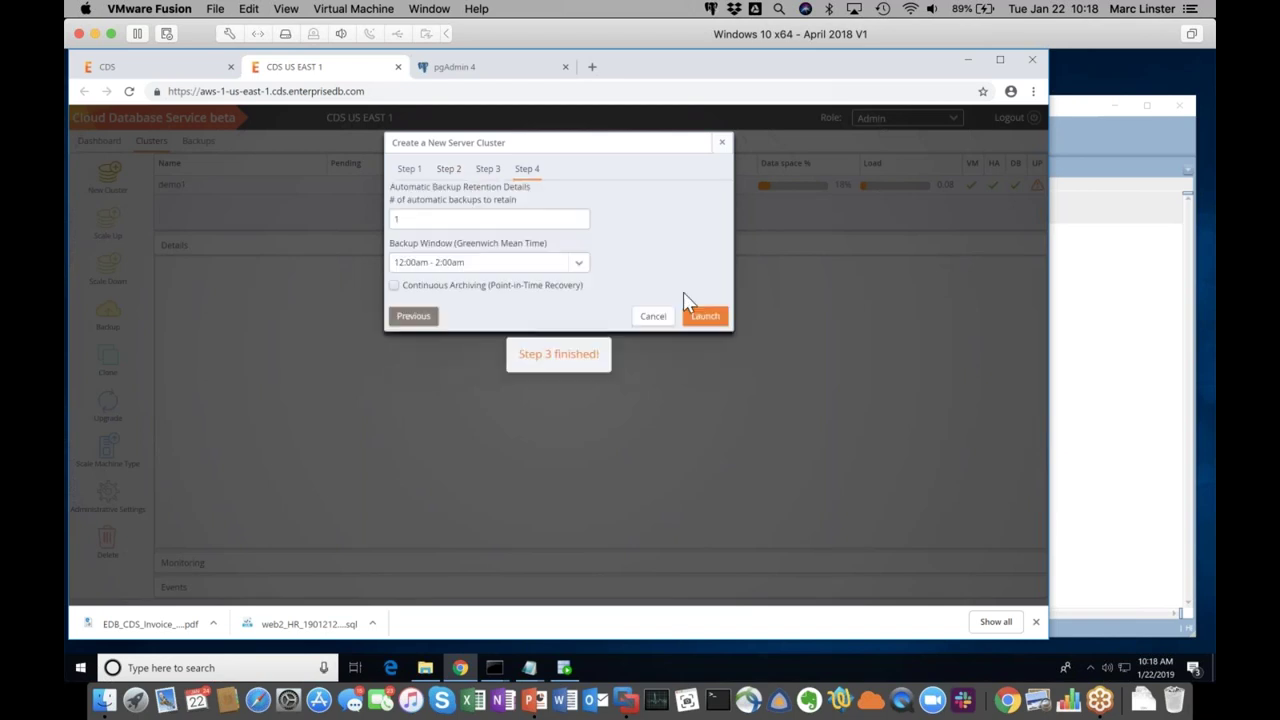
Step: Keep 7 automatic backups, enable Continuous Archiving, and launch demo2
click(517, 215)
double_click(393, 216)
text(7)
click(690, 232)
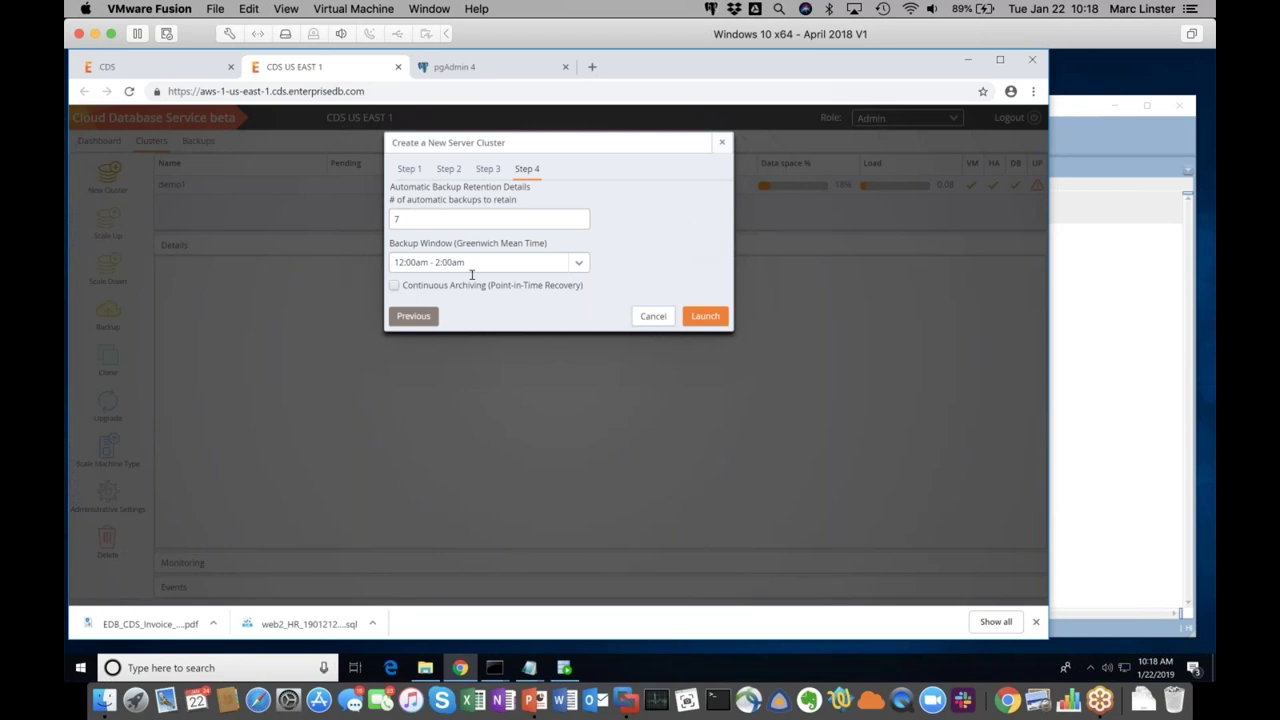
click(395, 287)
click(707, 318)
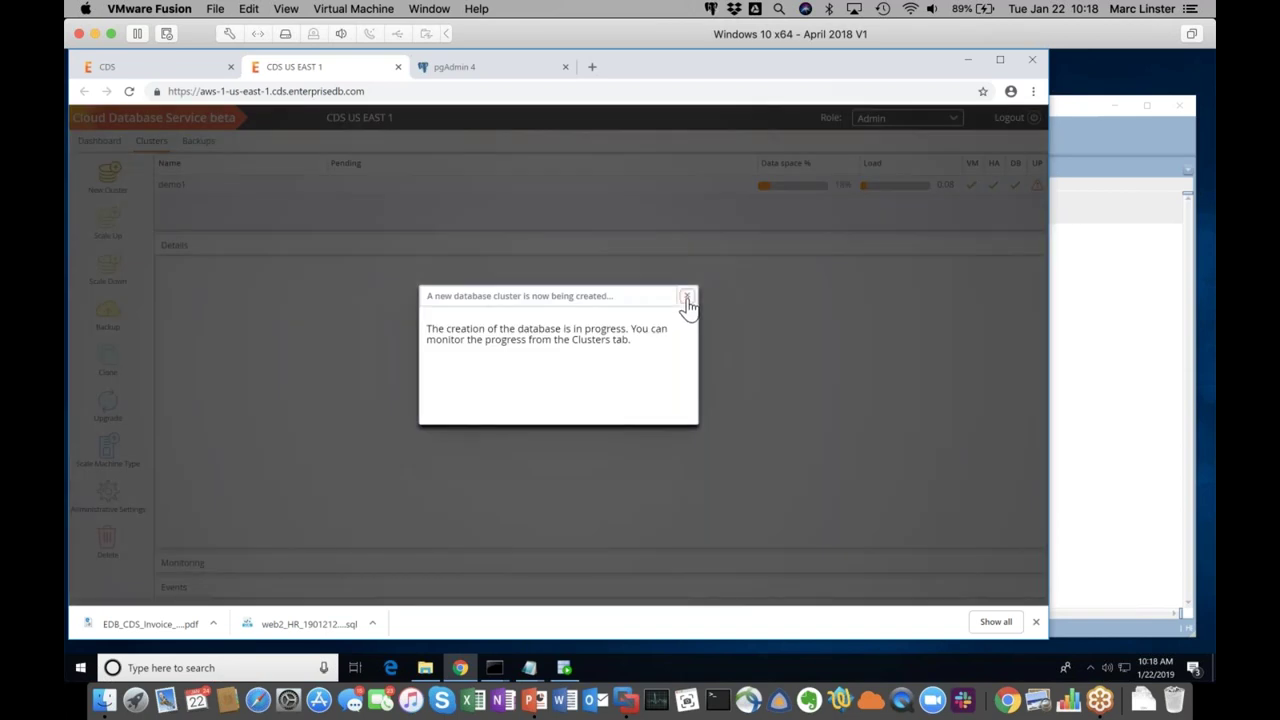
Step: Close the cluster creation notice and select demo1 in the Clusters list
click(687, 300)
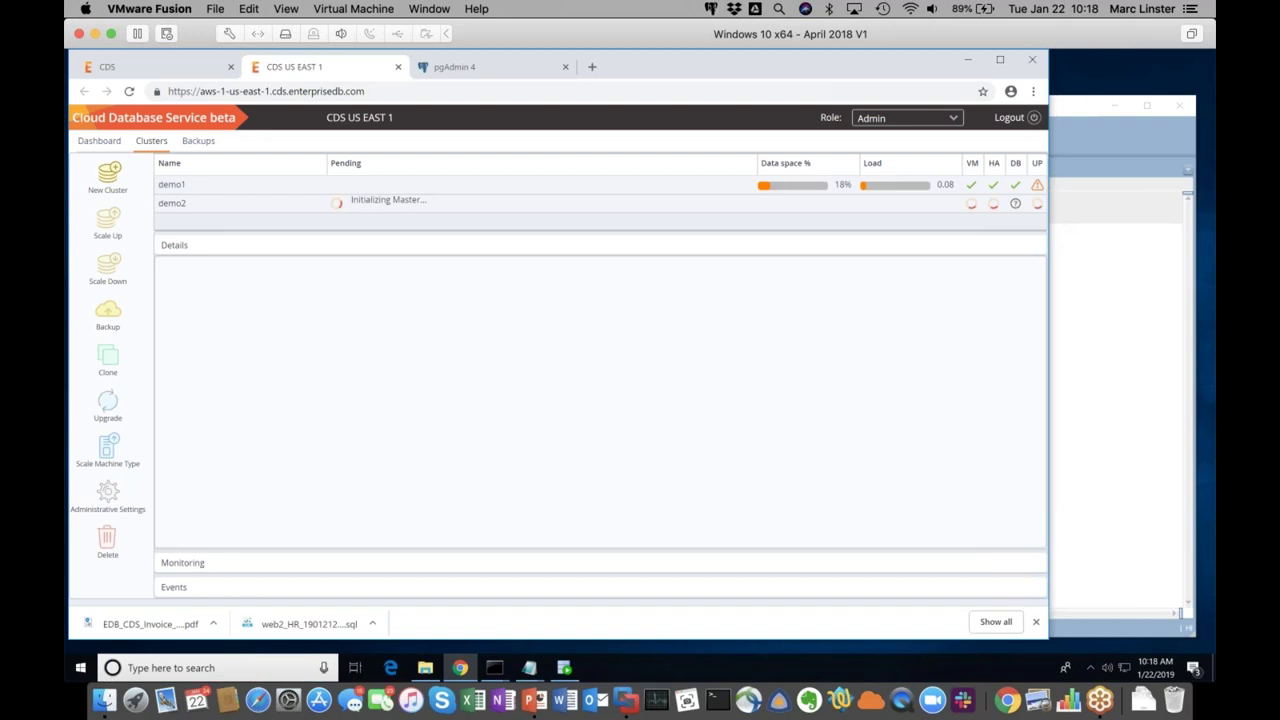
click(173, 186)
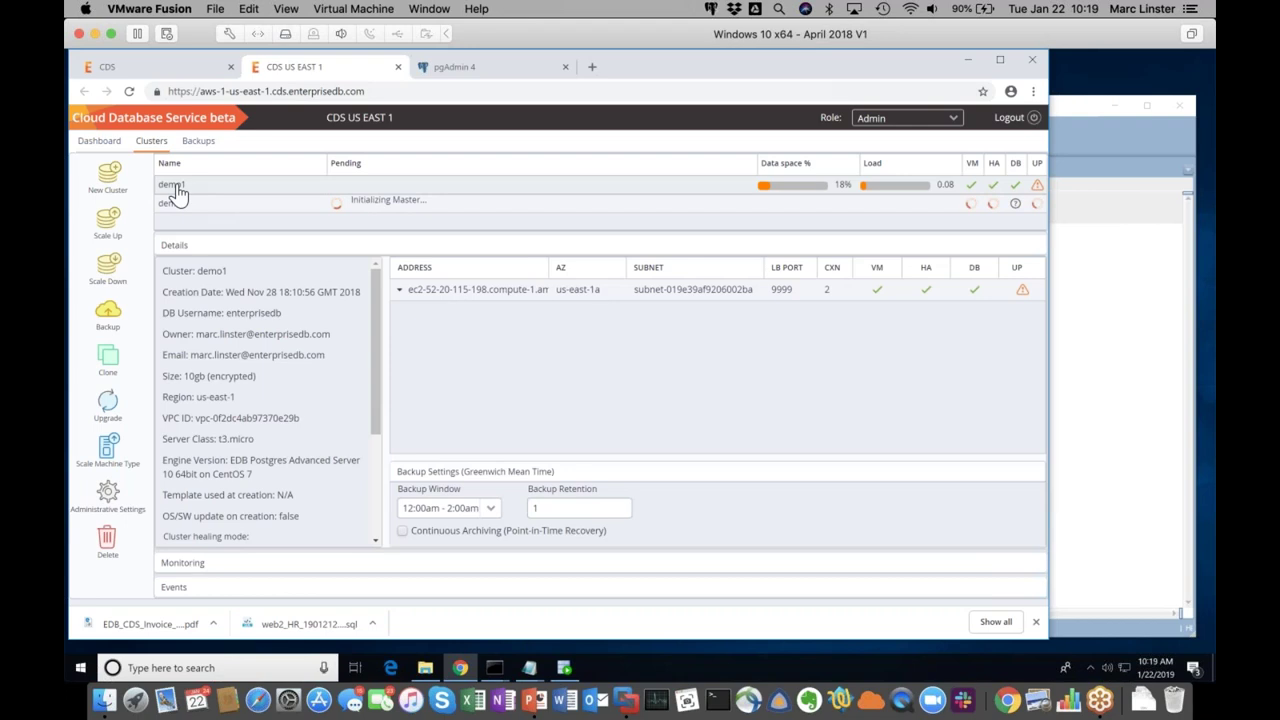
click(107, 228)
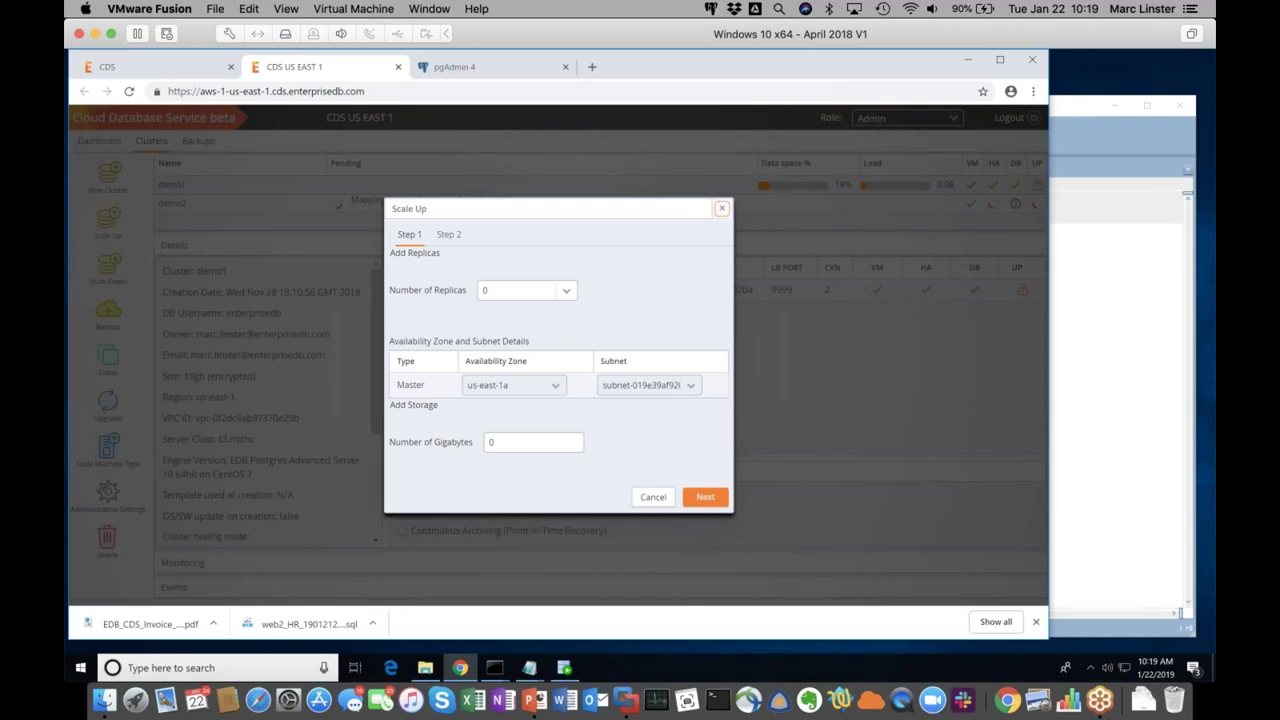
click(721, 208)
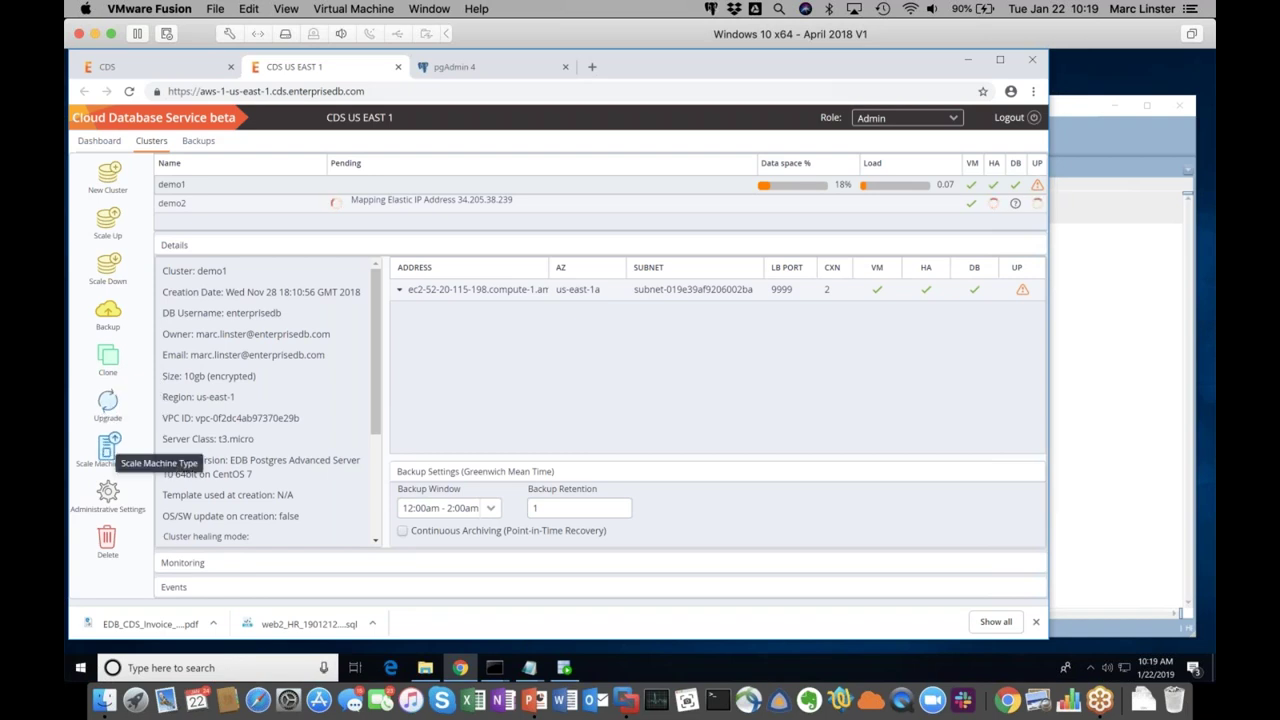
Step: Cancel demo1's machine type change, keeping t3.small, then advance slides to 'Why Migrate to EDB Postgres'
click(108, 447)
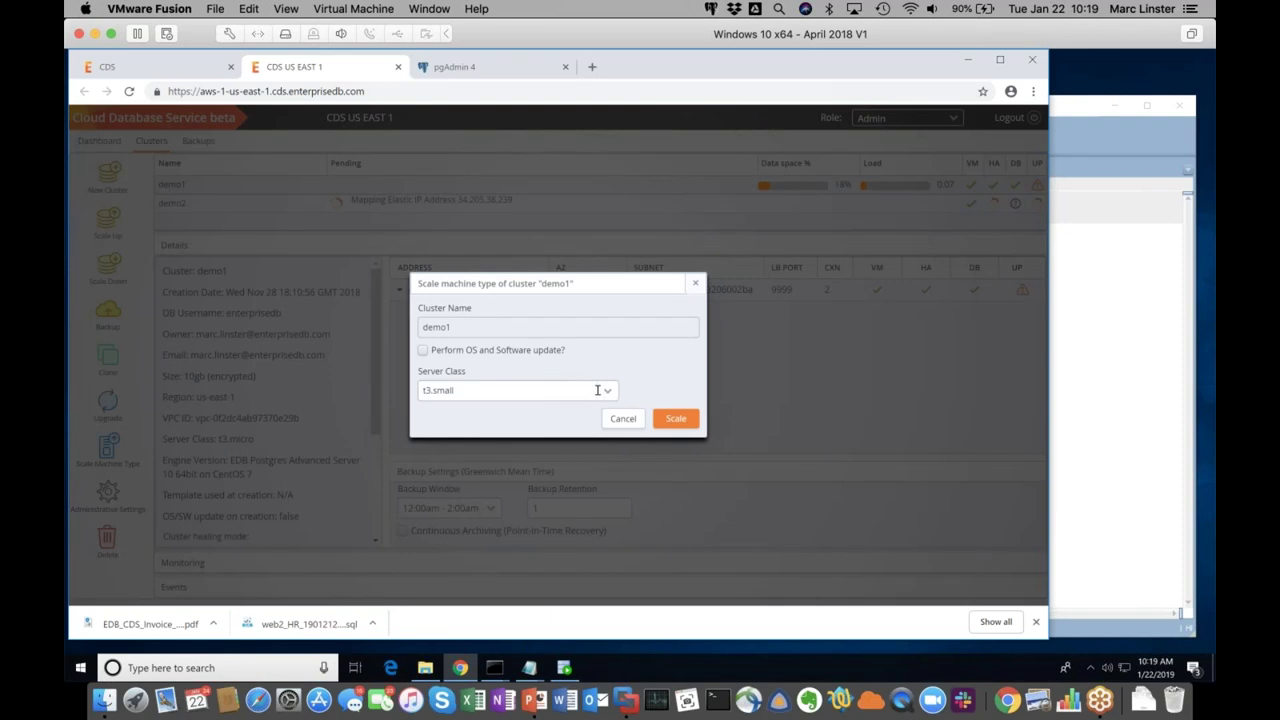
click(606, 397)
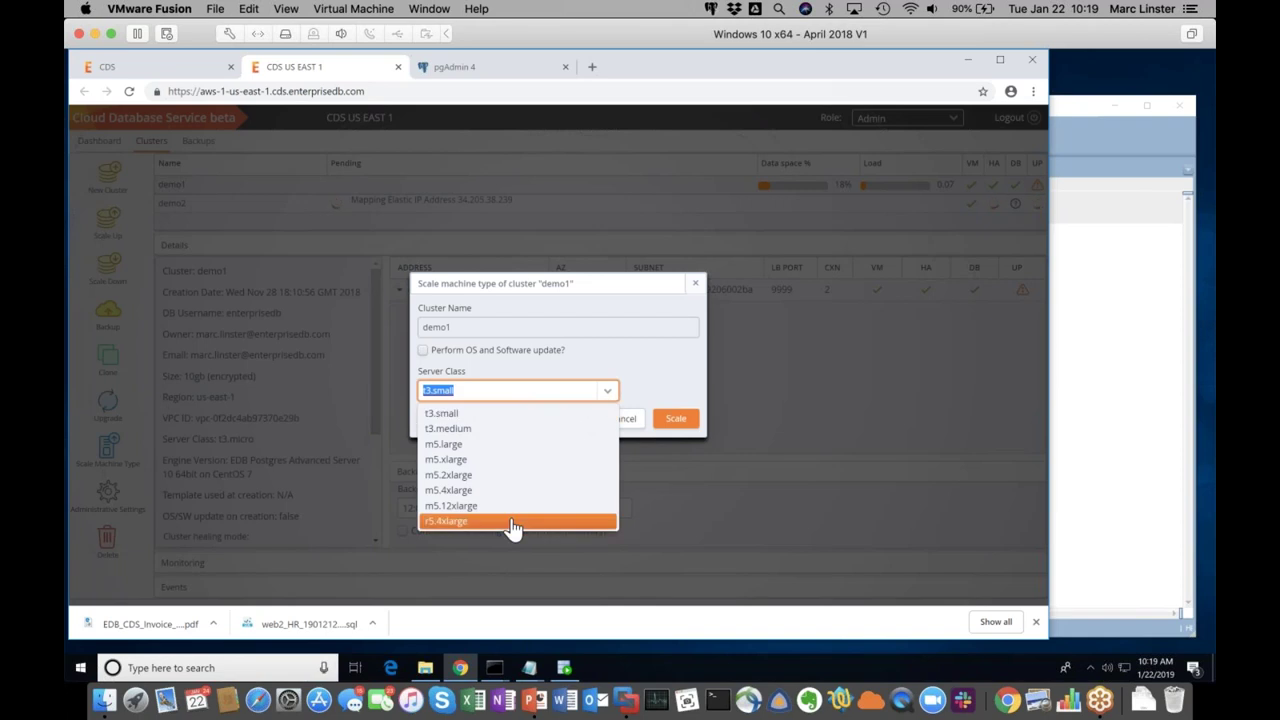
click(640, 403)
click(623, 420)
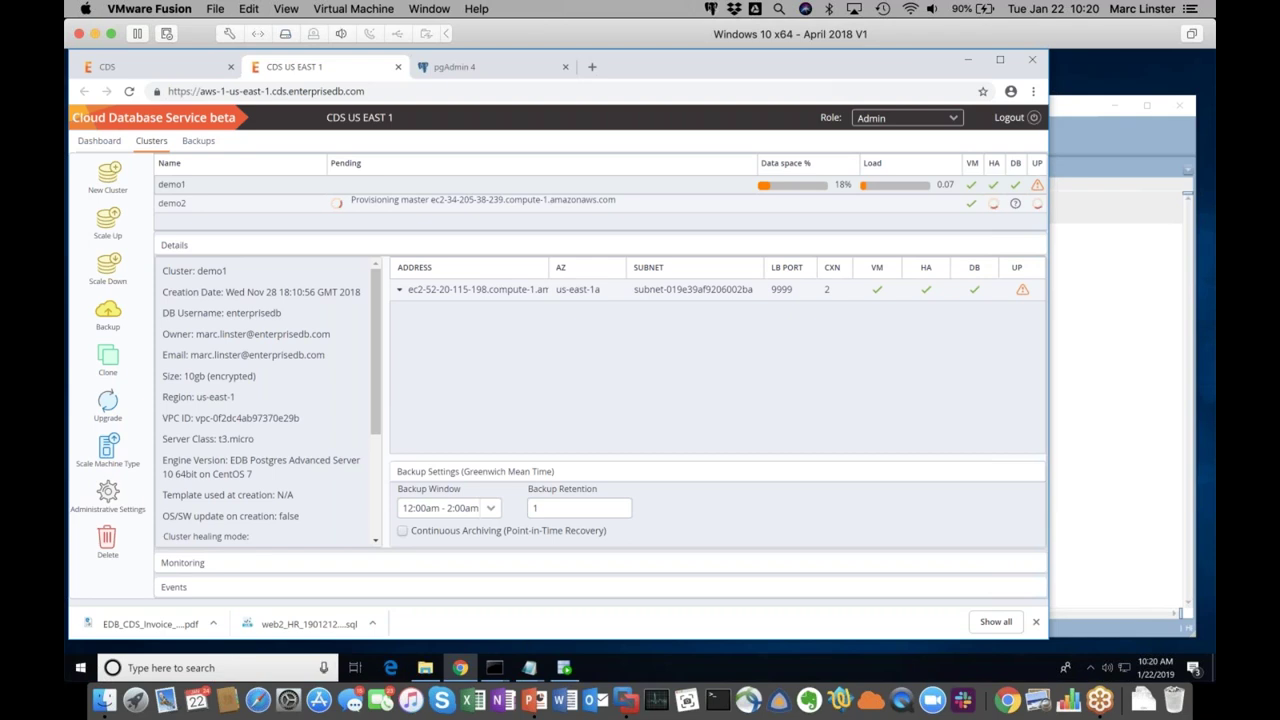
key(super+Tab)
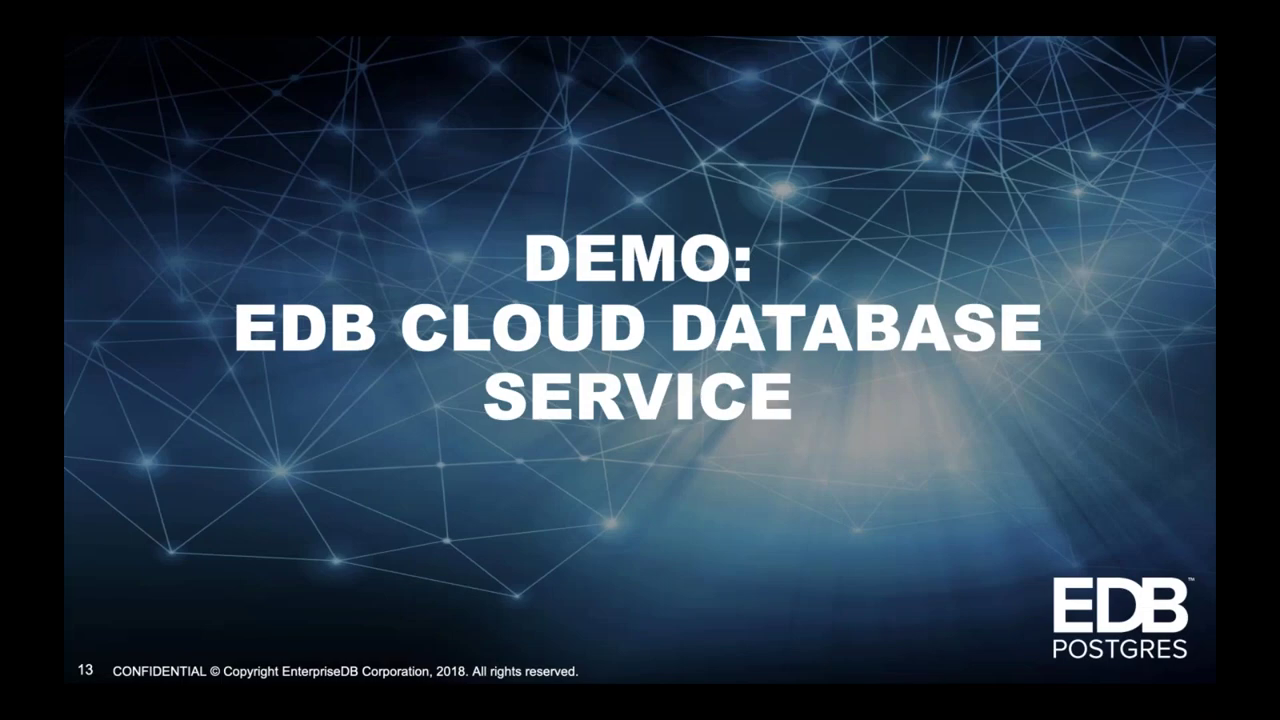
key(Right)
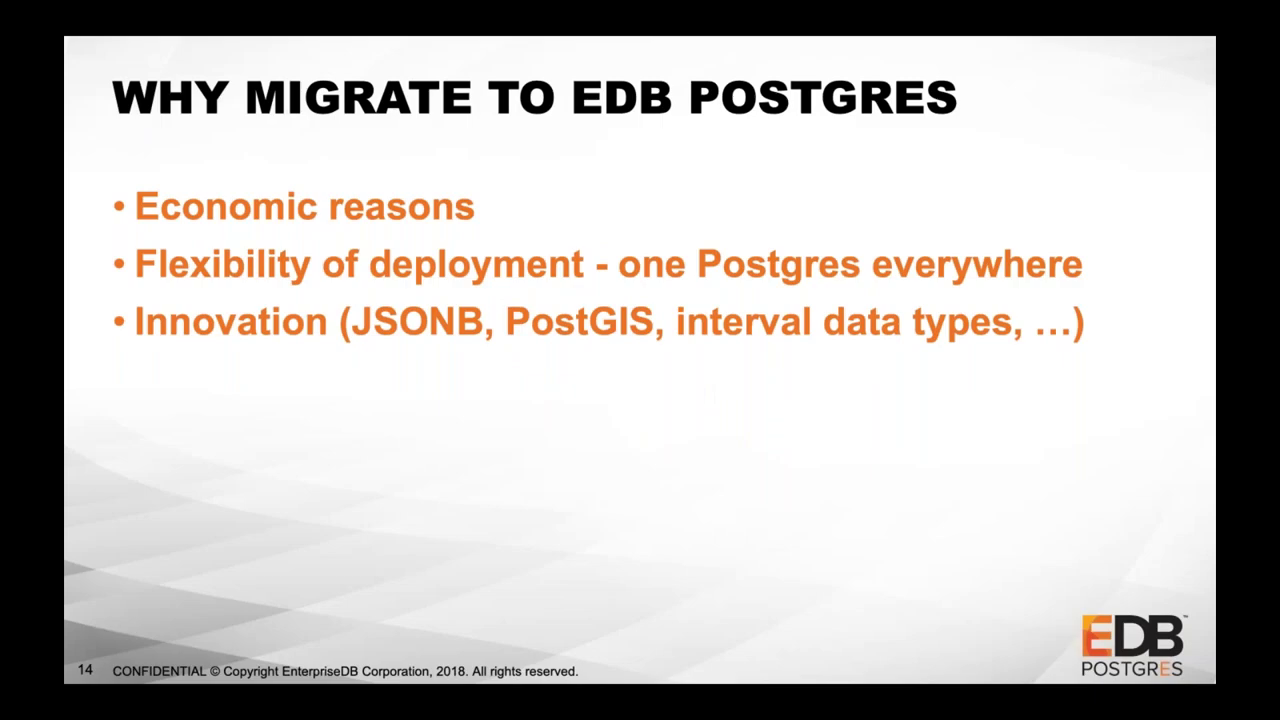
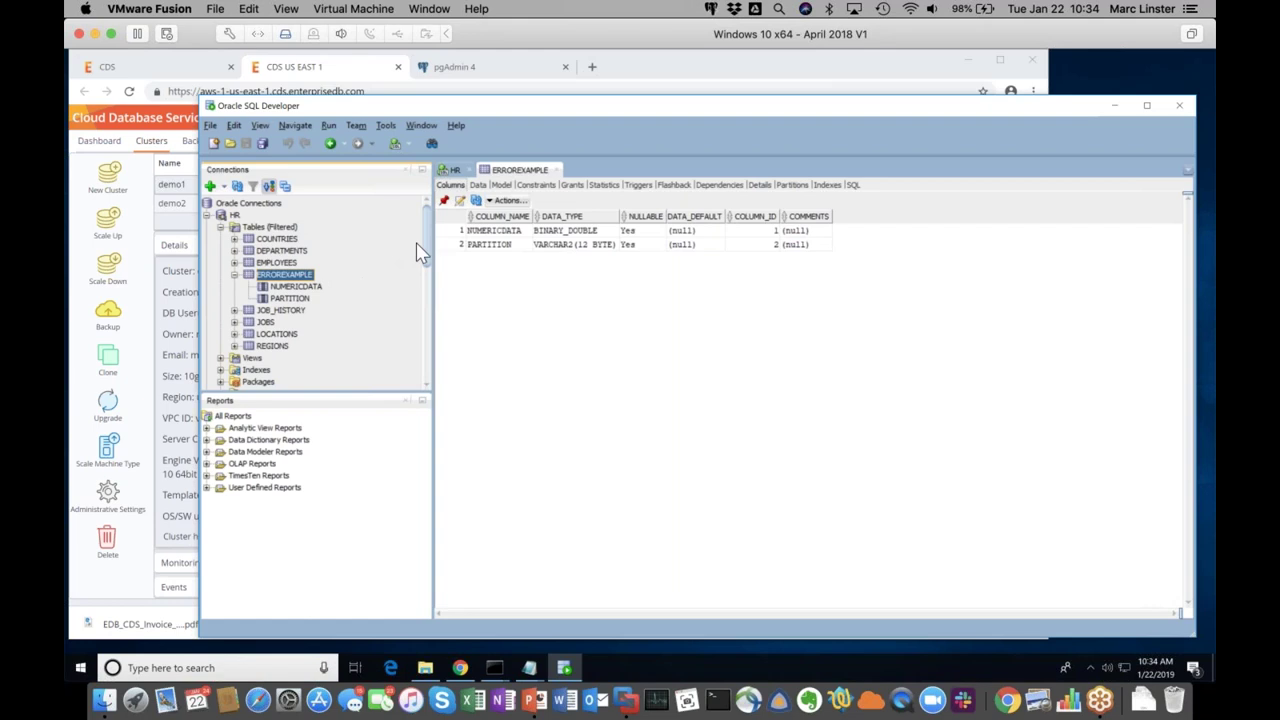
scroll(434, 257, down, 3)
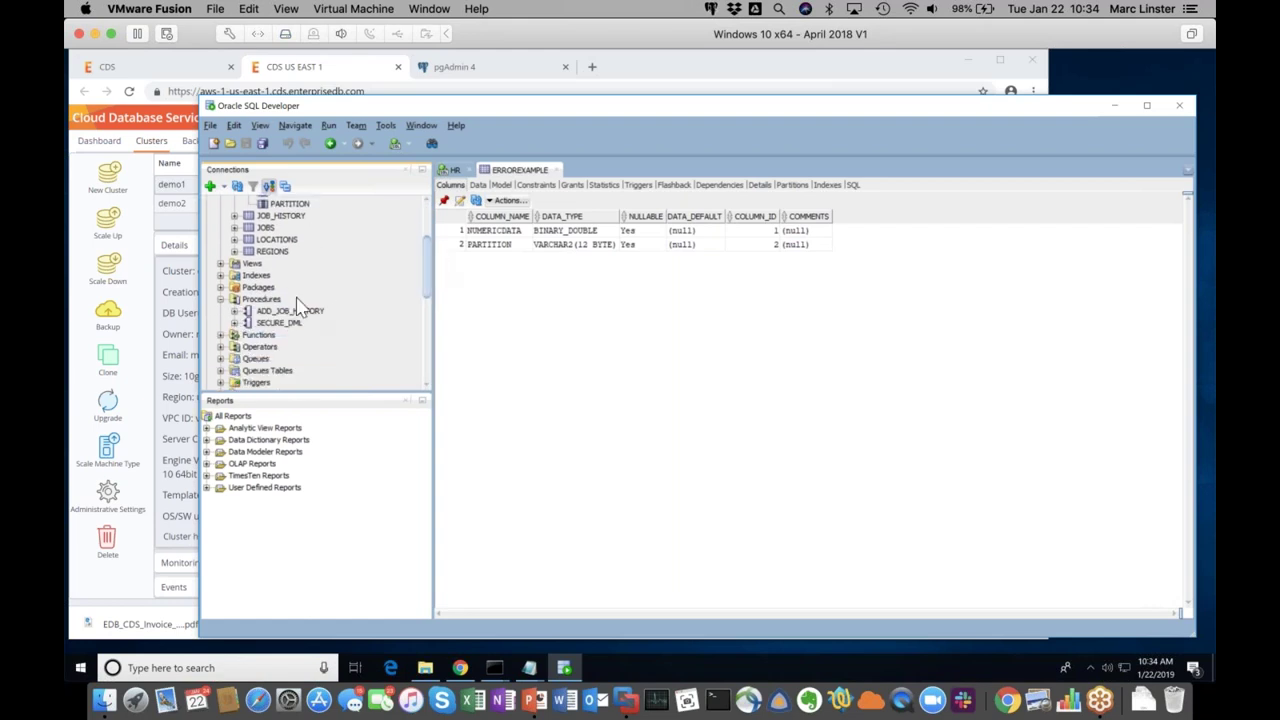
scroll(432, 272, up, 1)
scroll(432, 268, up, 2)
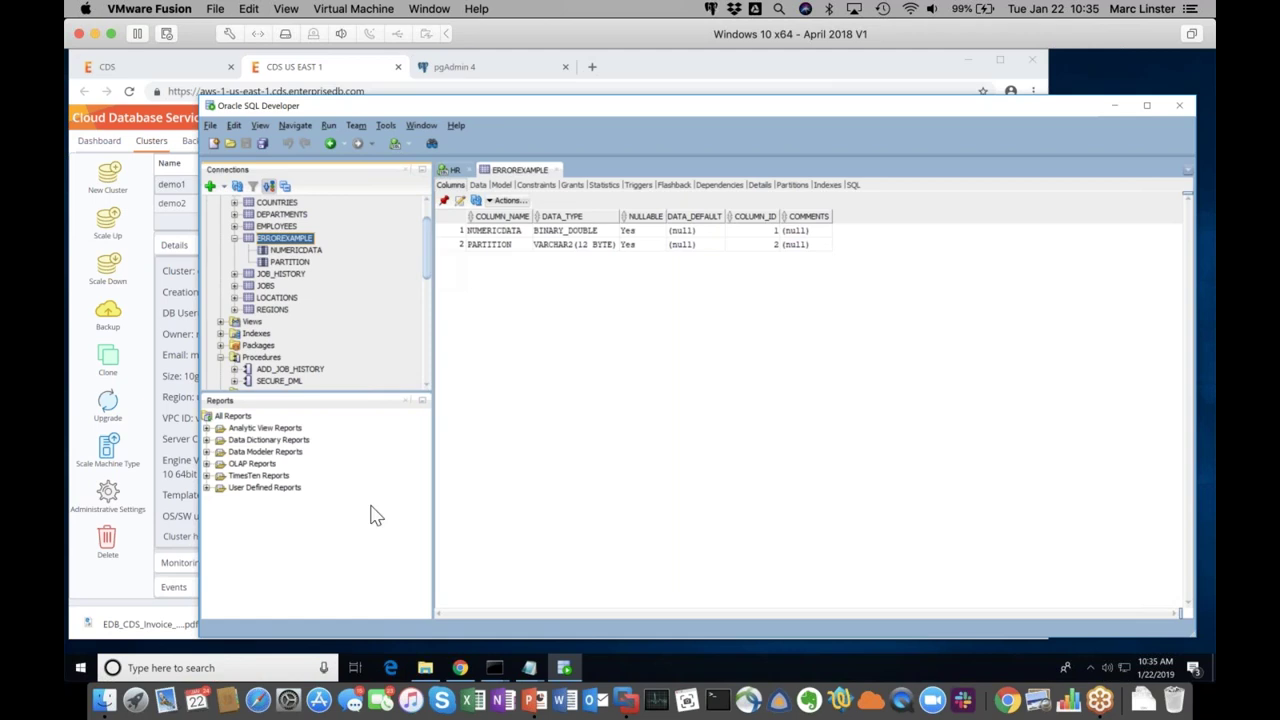
mouse_move(494, 668)
click(671, 71)
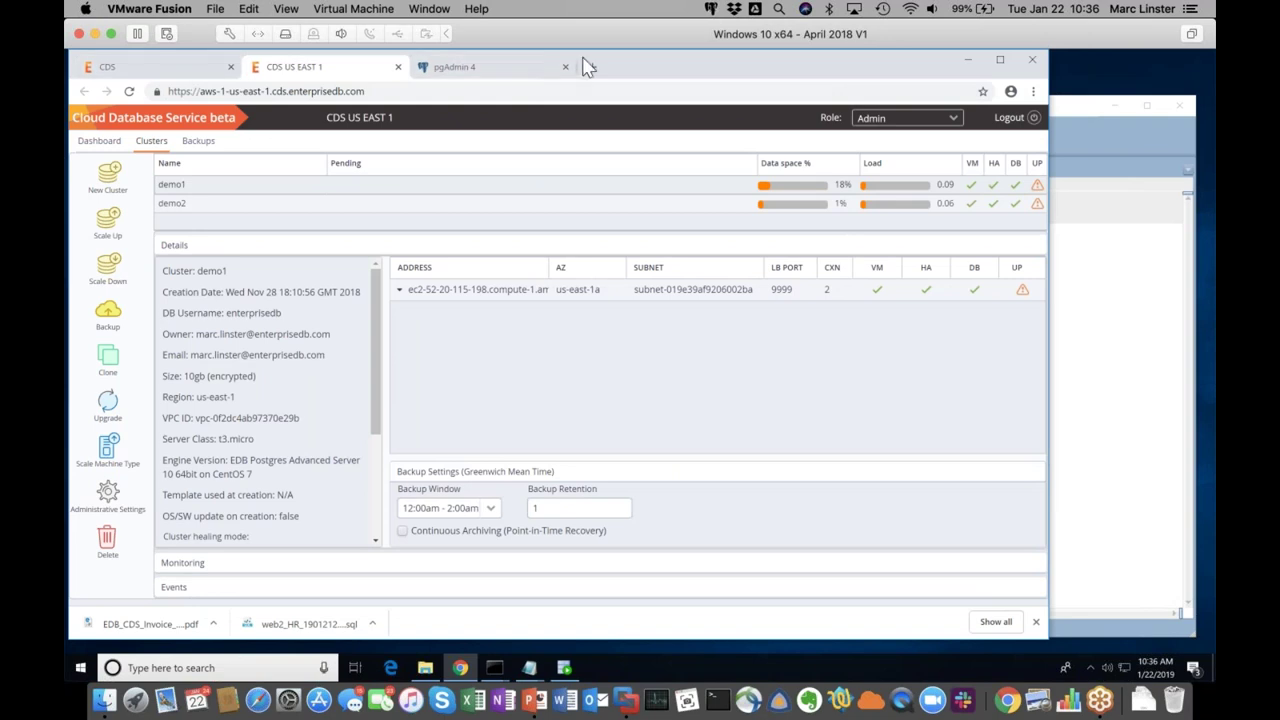
click(590, 67)
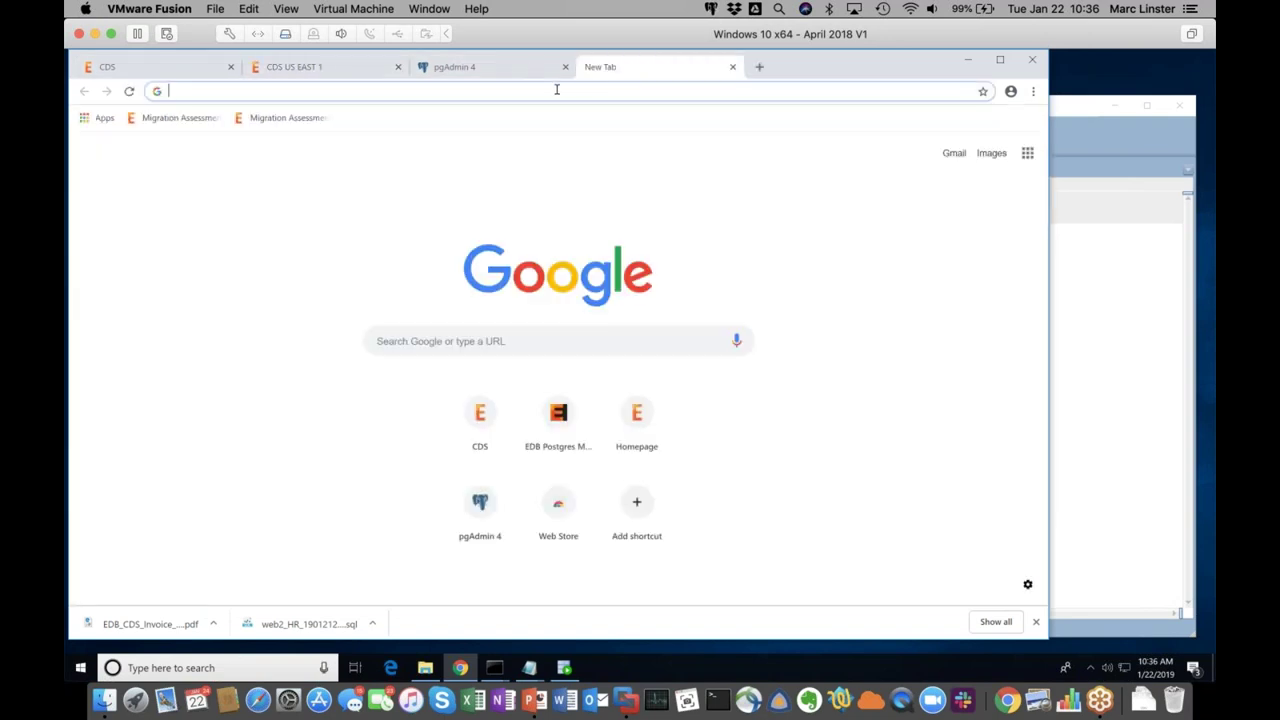
text(enterprisedb.com)
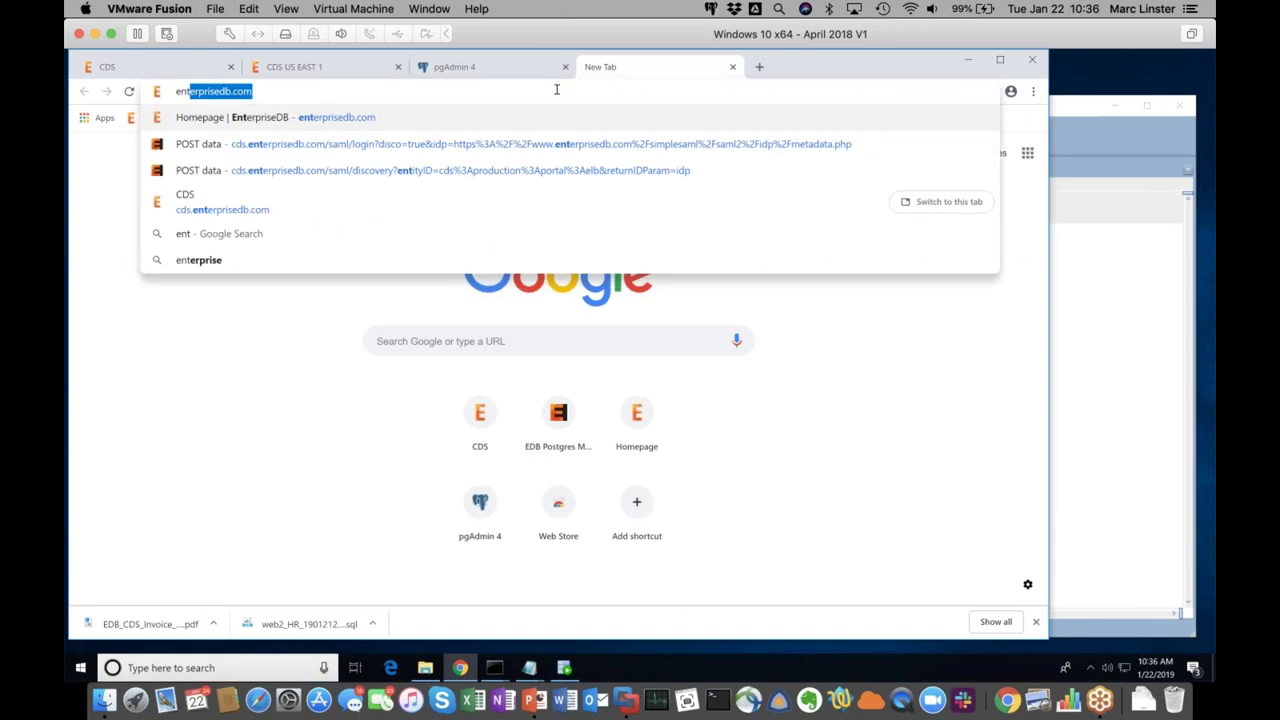
key(Return)
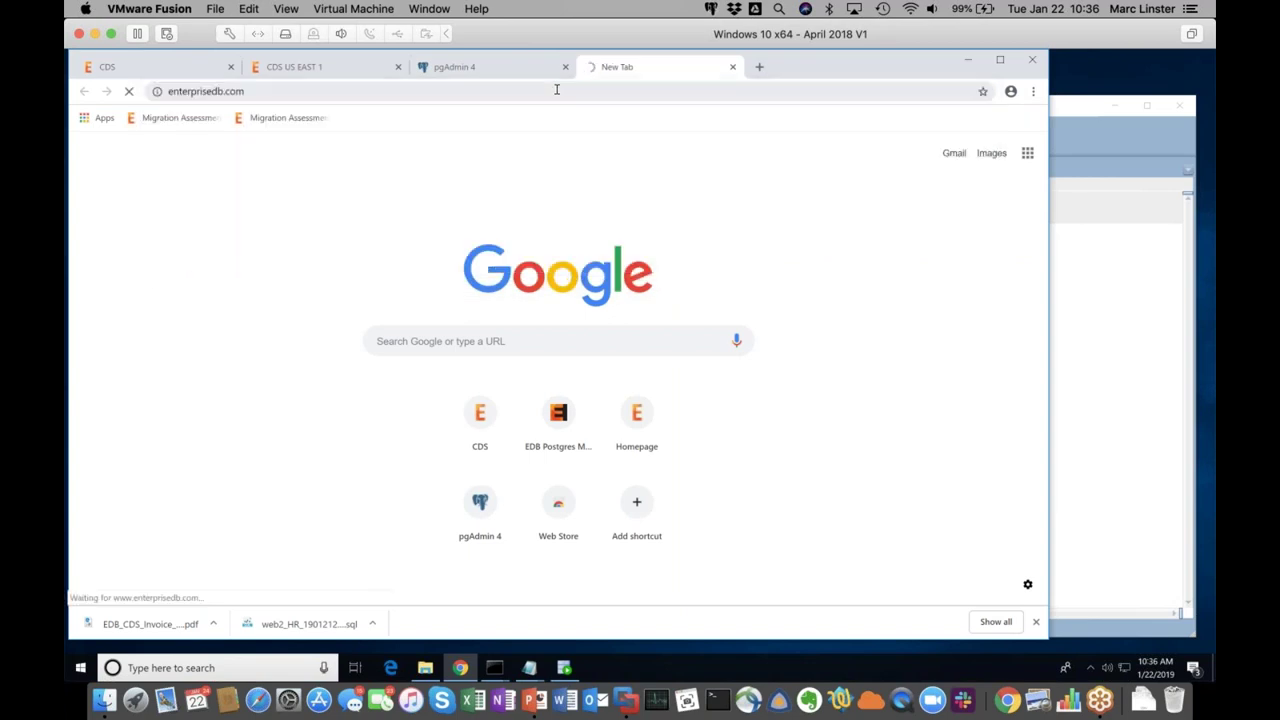
click(169, 91)
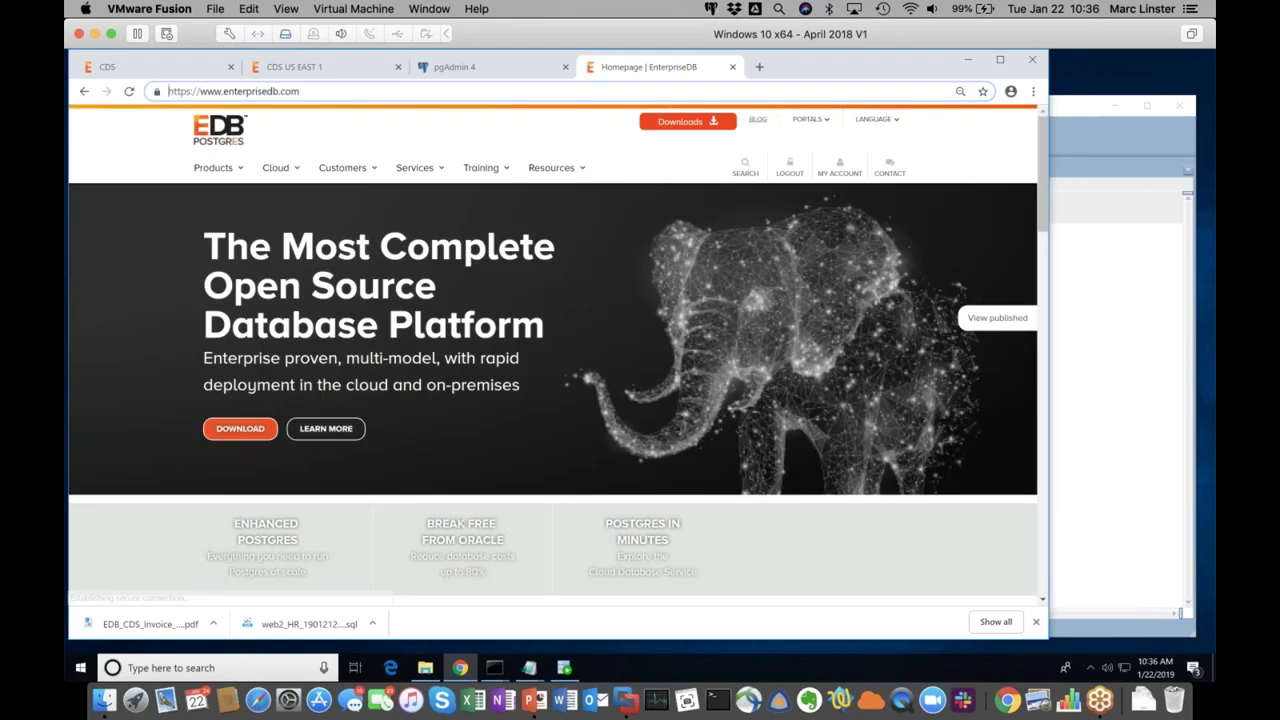
Step: Open the EDB Postgres Migration Portal and start a new project named 'webinarjan'
click(252, 308)
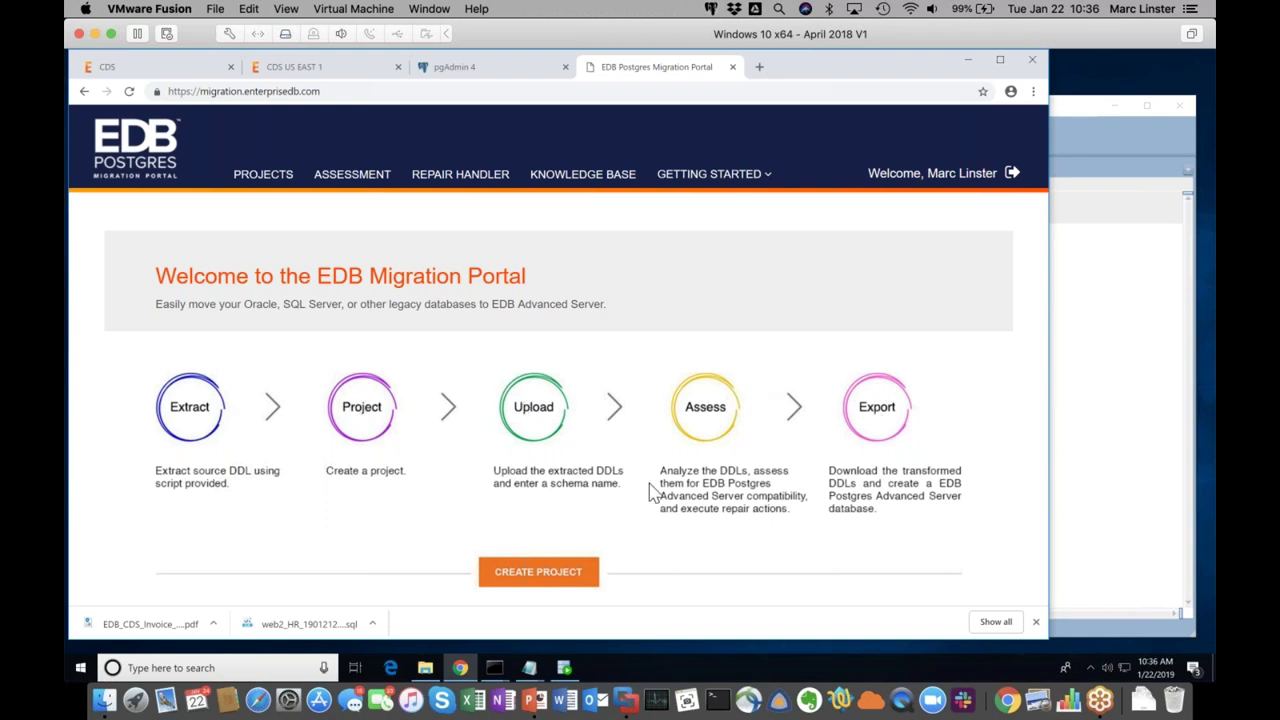
click(545, 578)
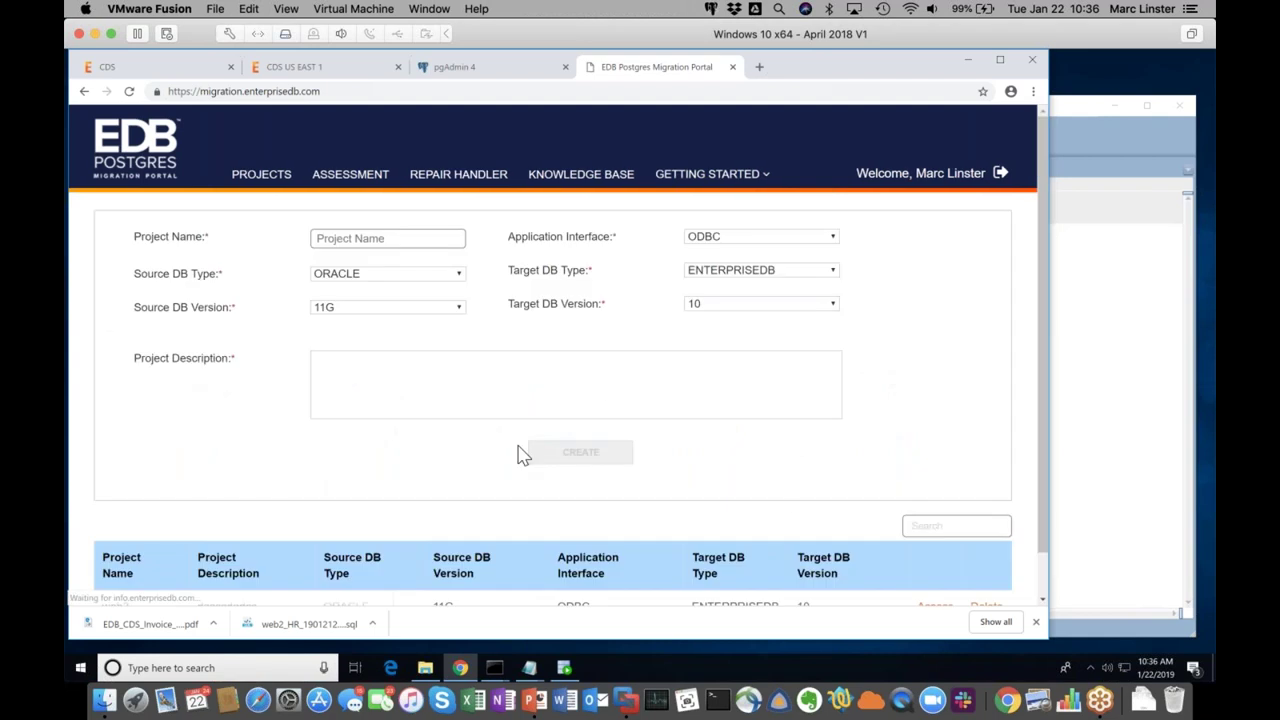
click(431, 240)
text(we)
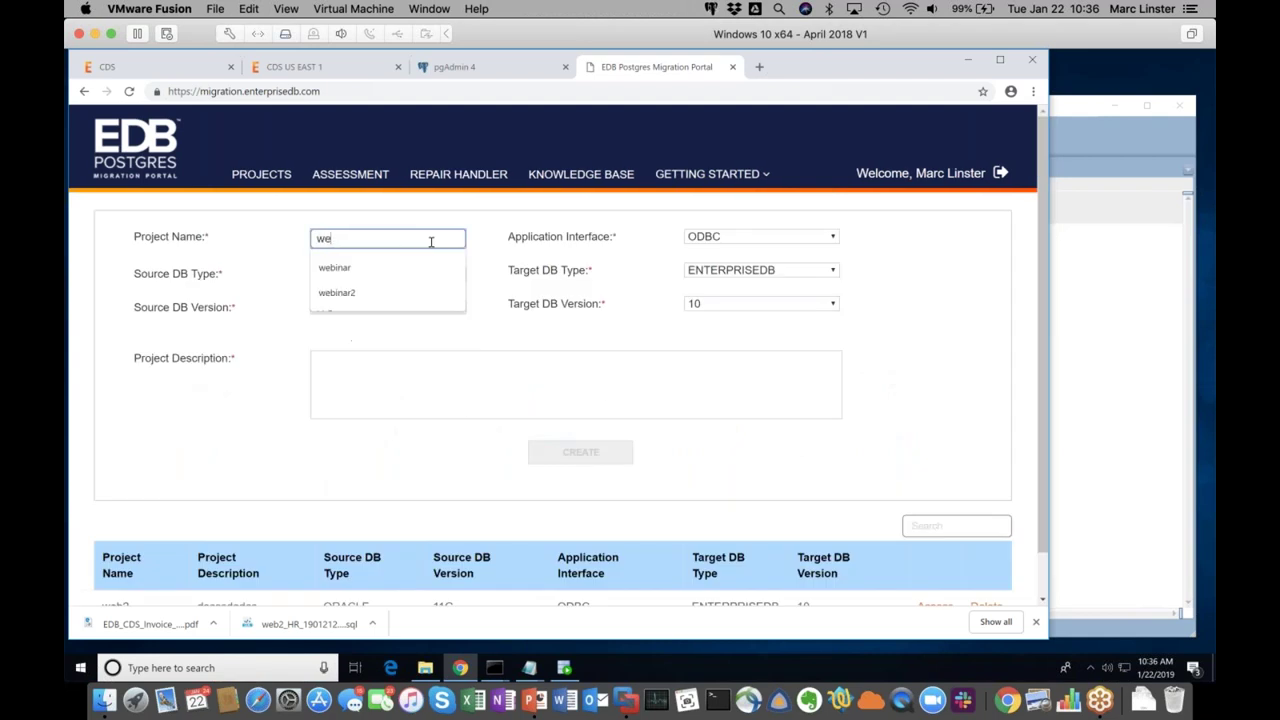
text(binar-)
key(BackSpace)
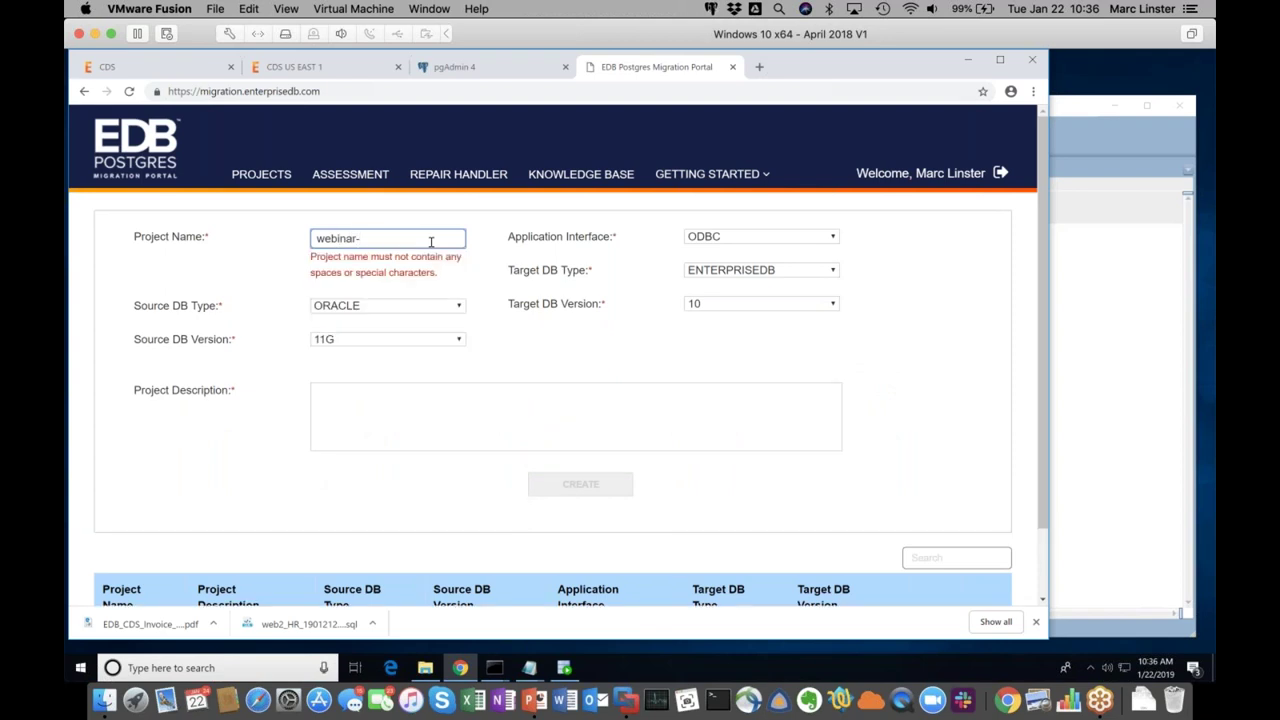
text(jan)
Step: Give the project the description 'webinar demo', source version 12C, and create it
click(412, 362)
text(webinar demo)
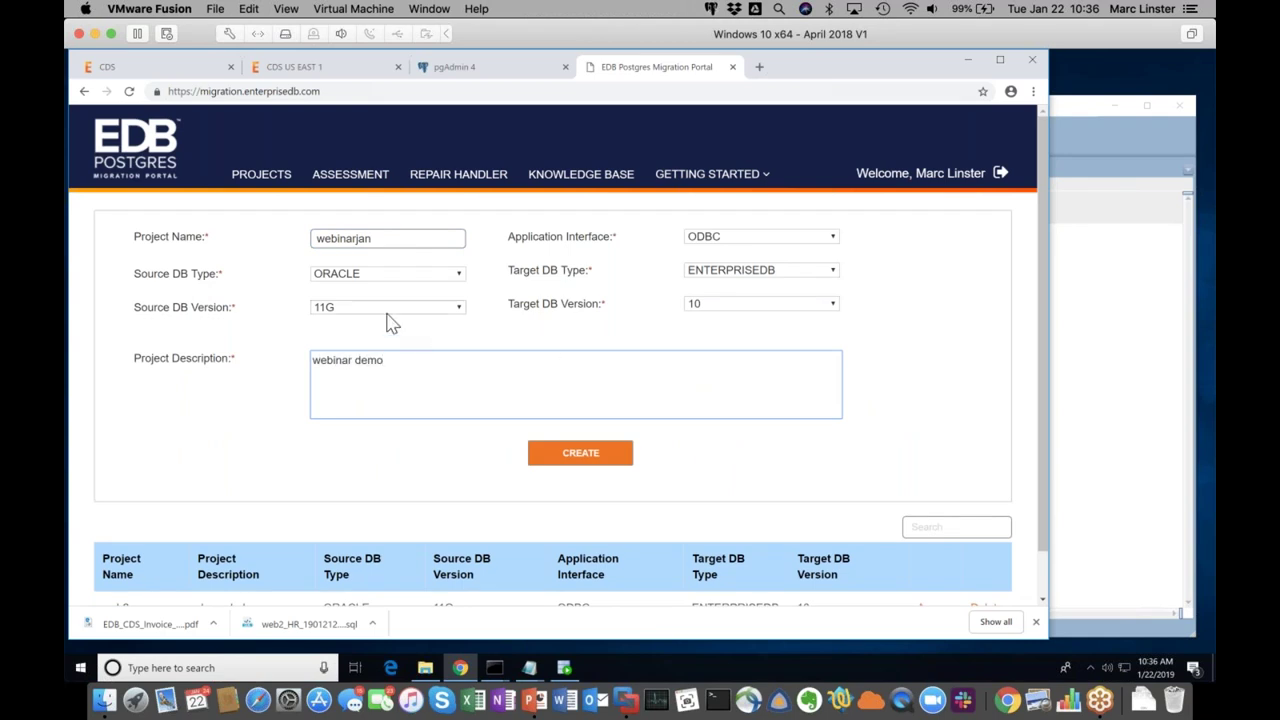
click(393, 312)
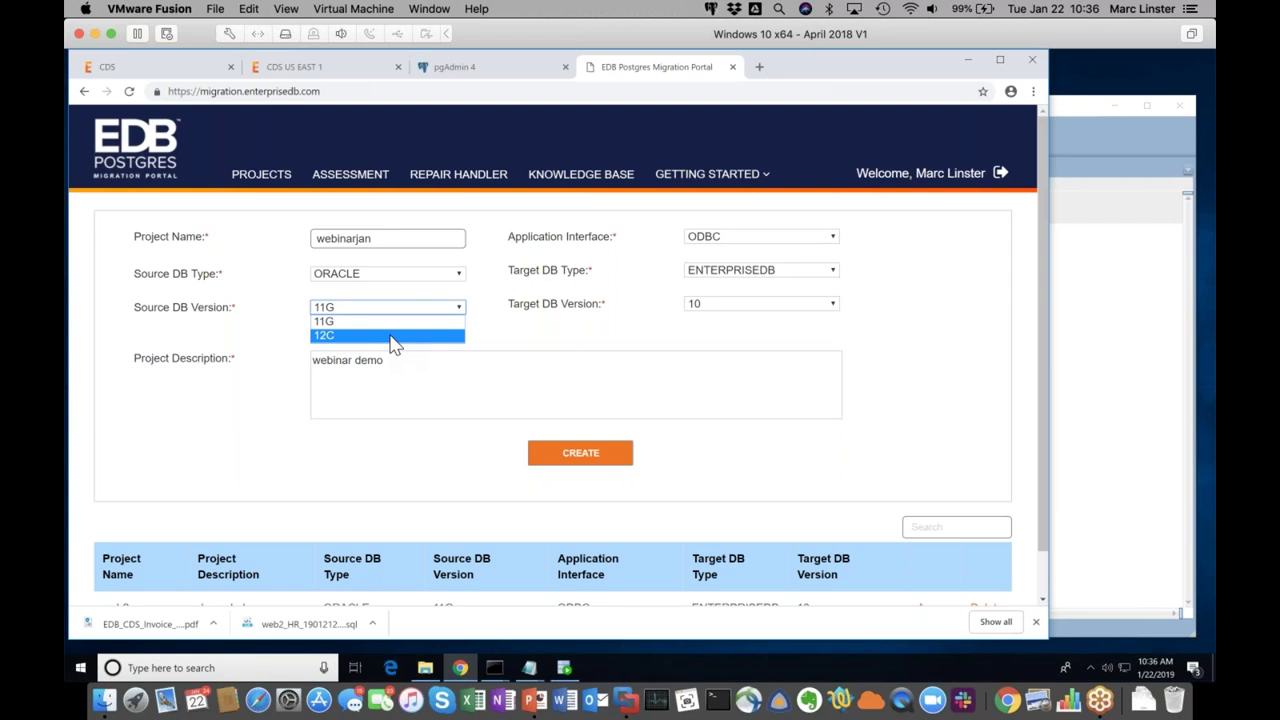
click(393, 336)
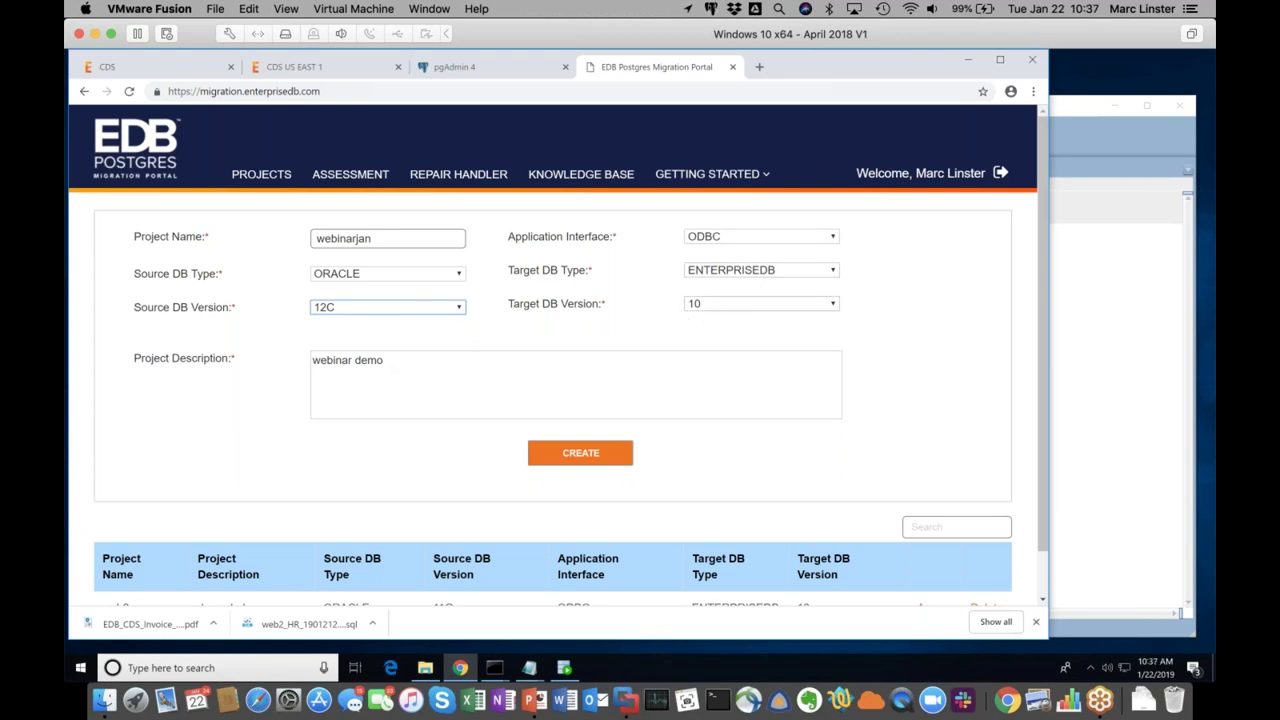
click(581, 455)
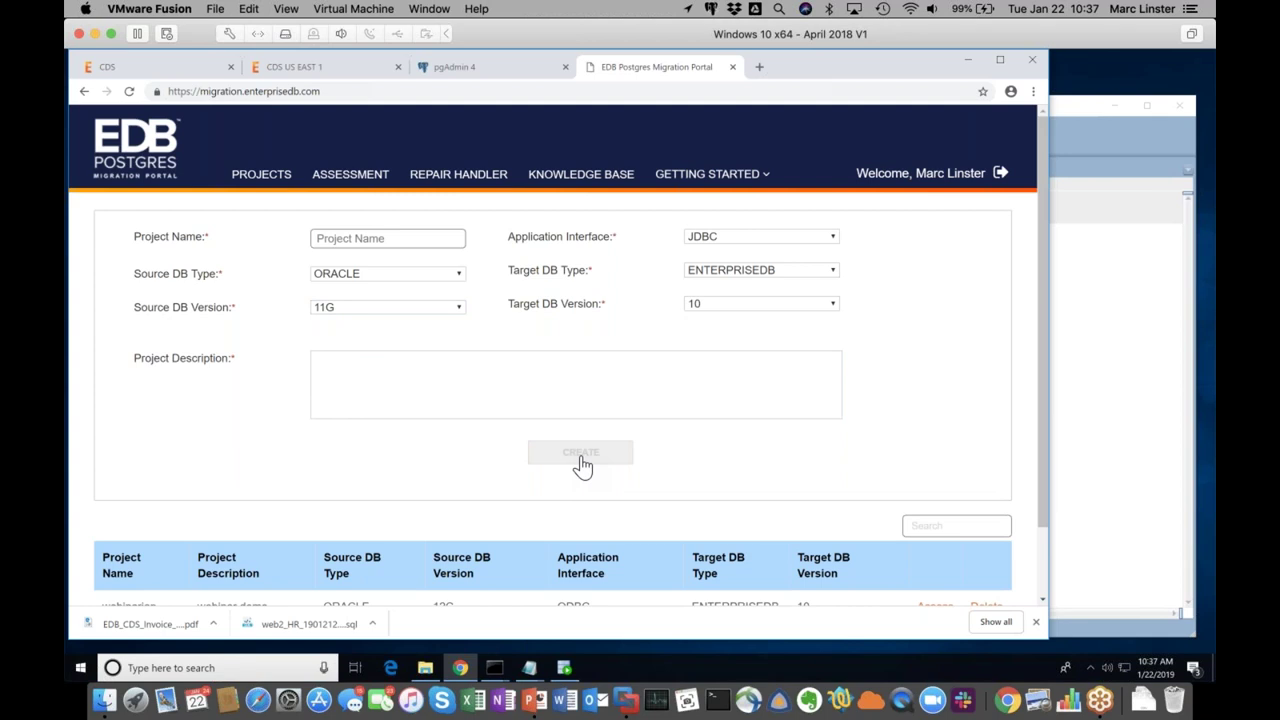
Step: Open webinarjan's assessment page, starting and then cancelling the EDB DDL Extractor download
scroll(581, 464, down, 1)
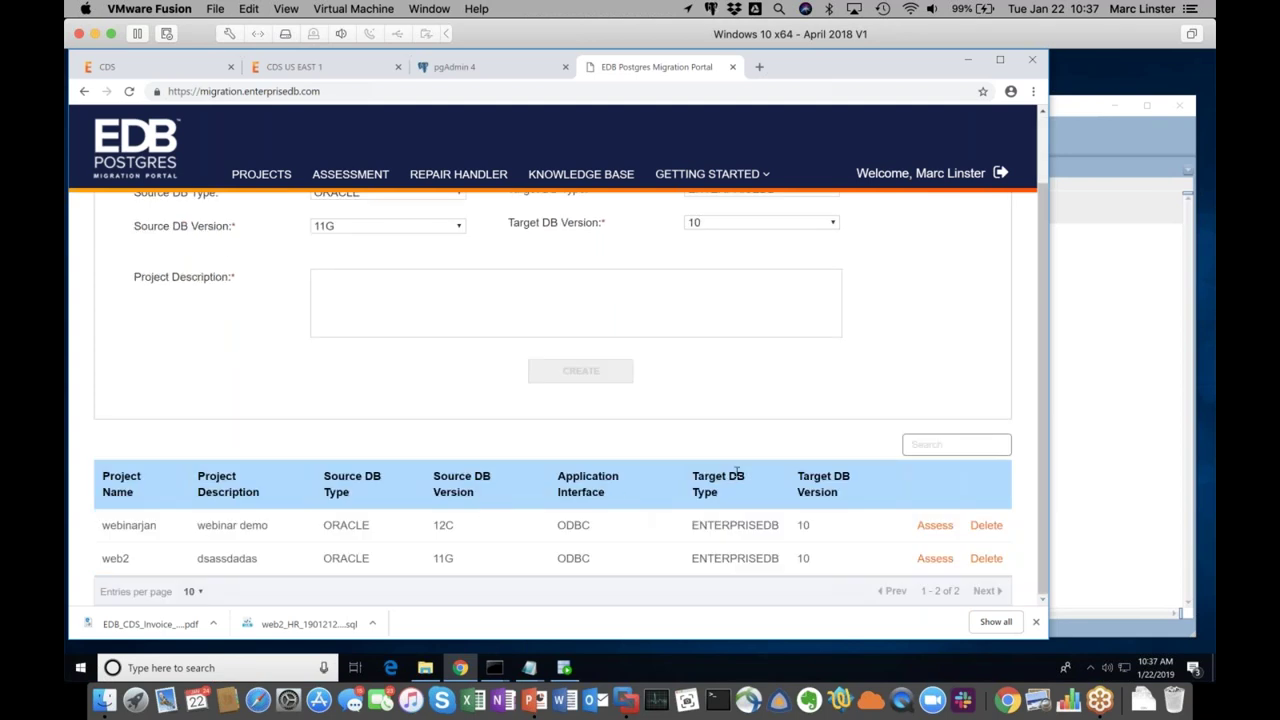
click(935, 525)
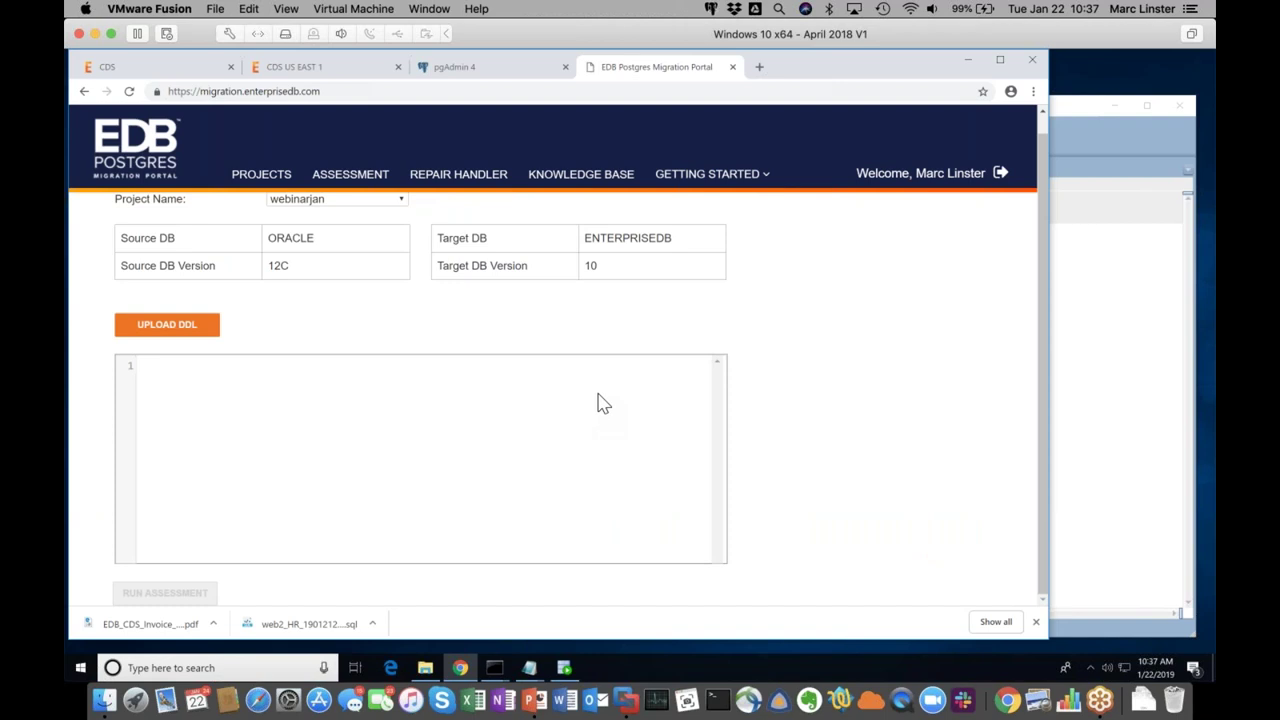
click(768, 173)
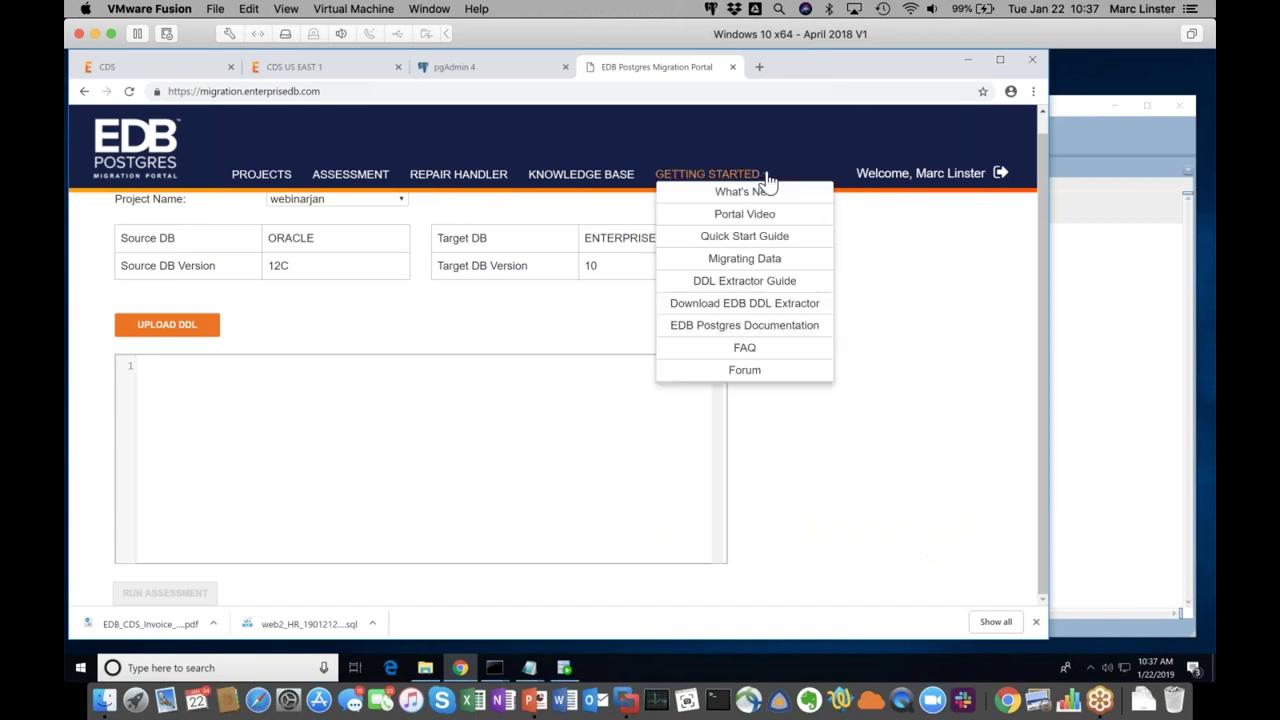
click(749, 316)
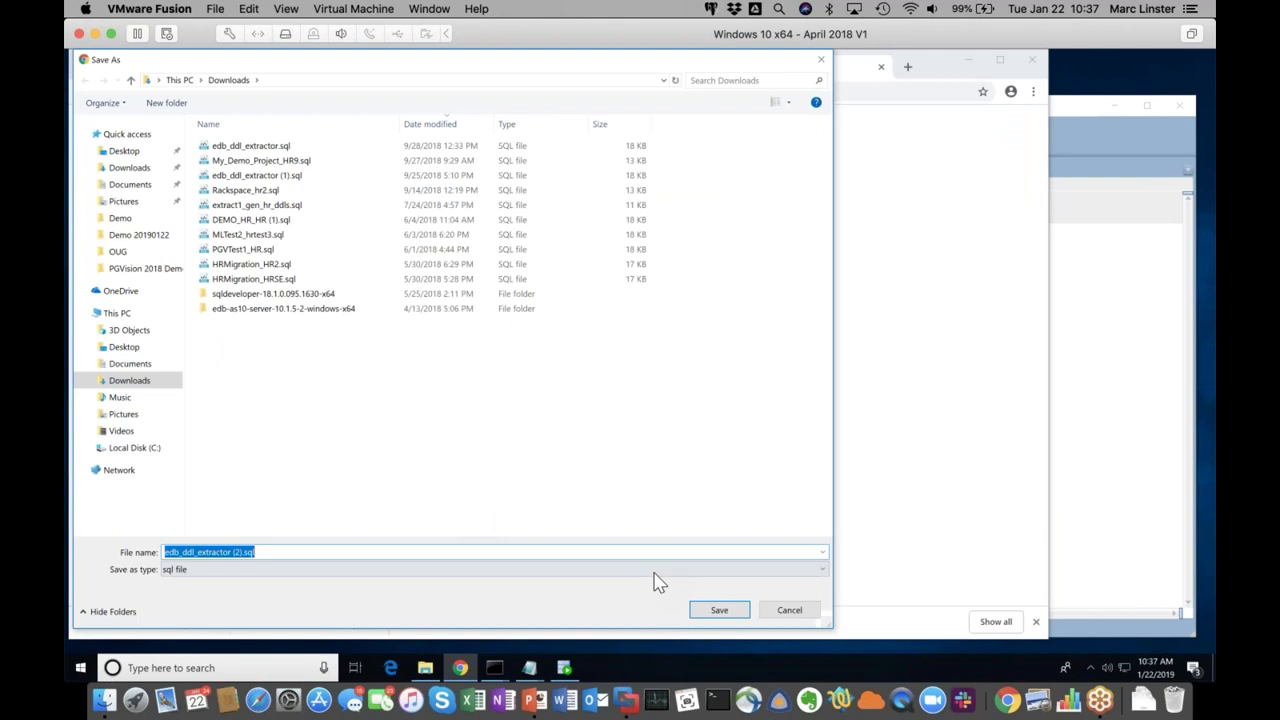
click(785, 616)
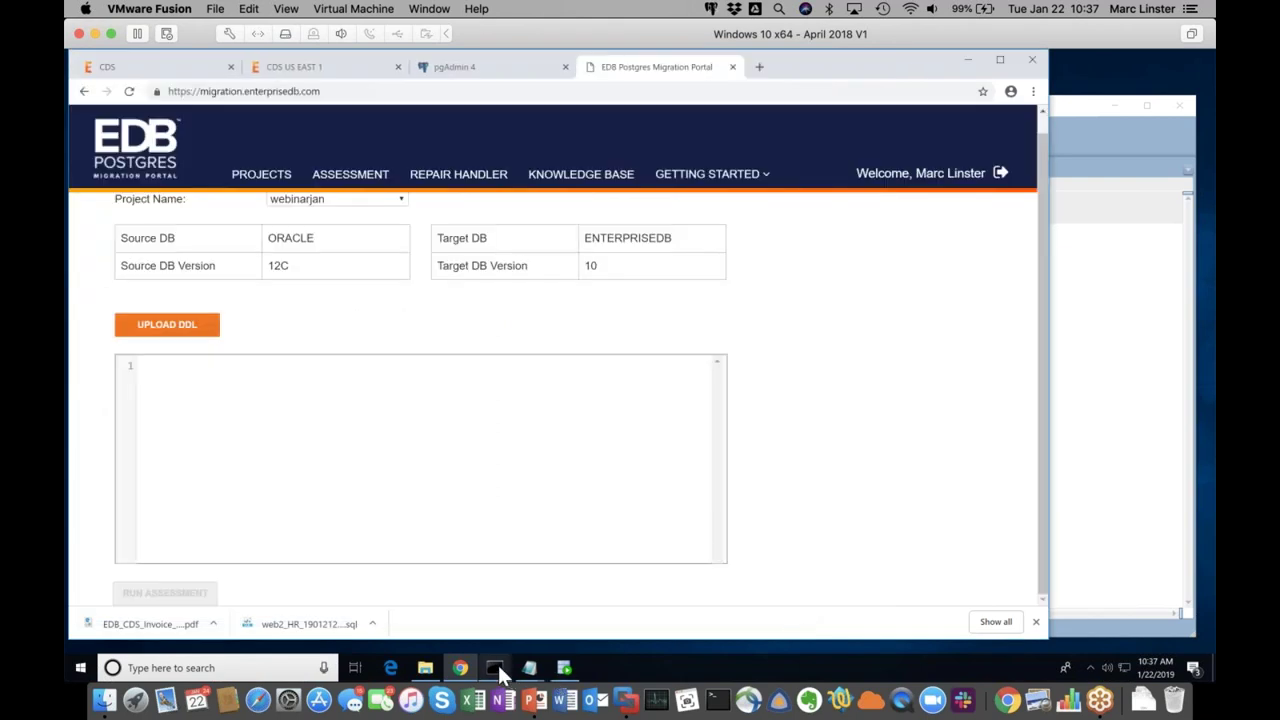
Step: Bring the SQL*Plus command prompt window forward from the taskbar
click(498, 665)
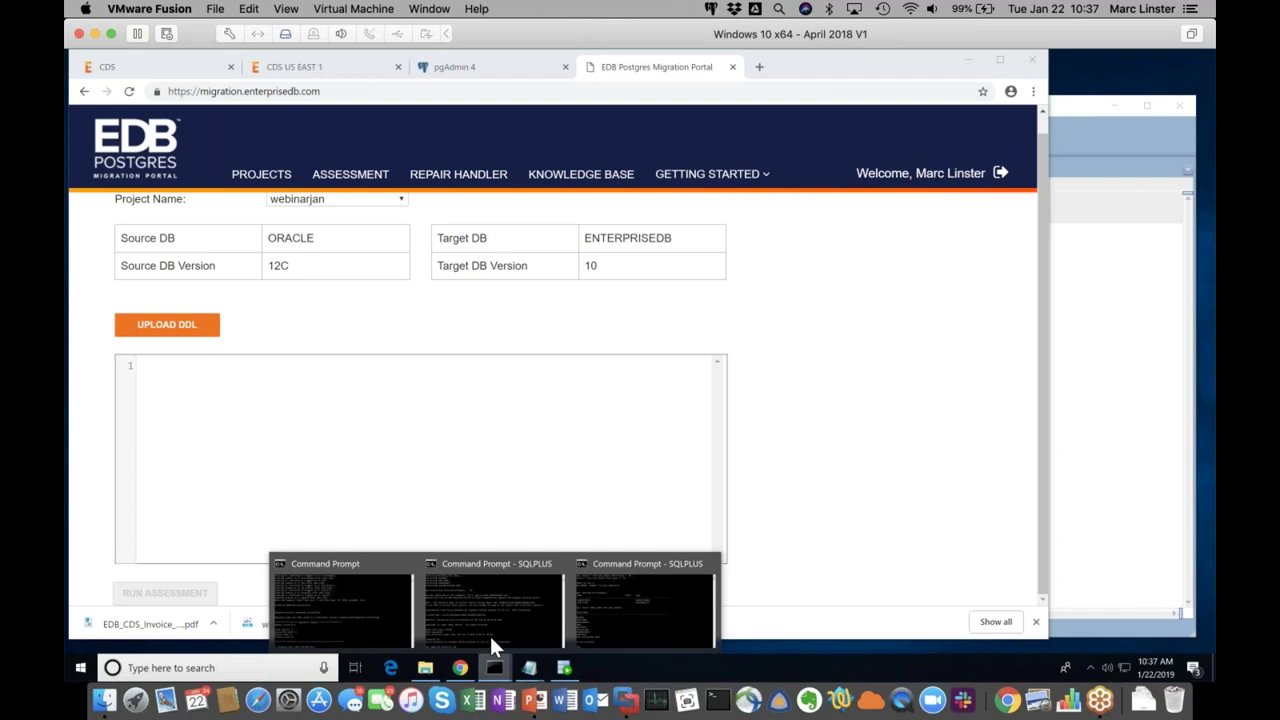
click(359, 605)
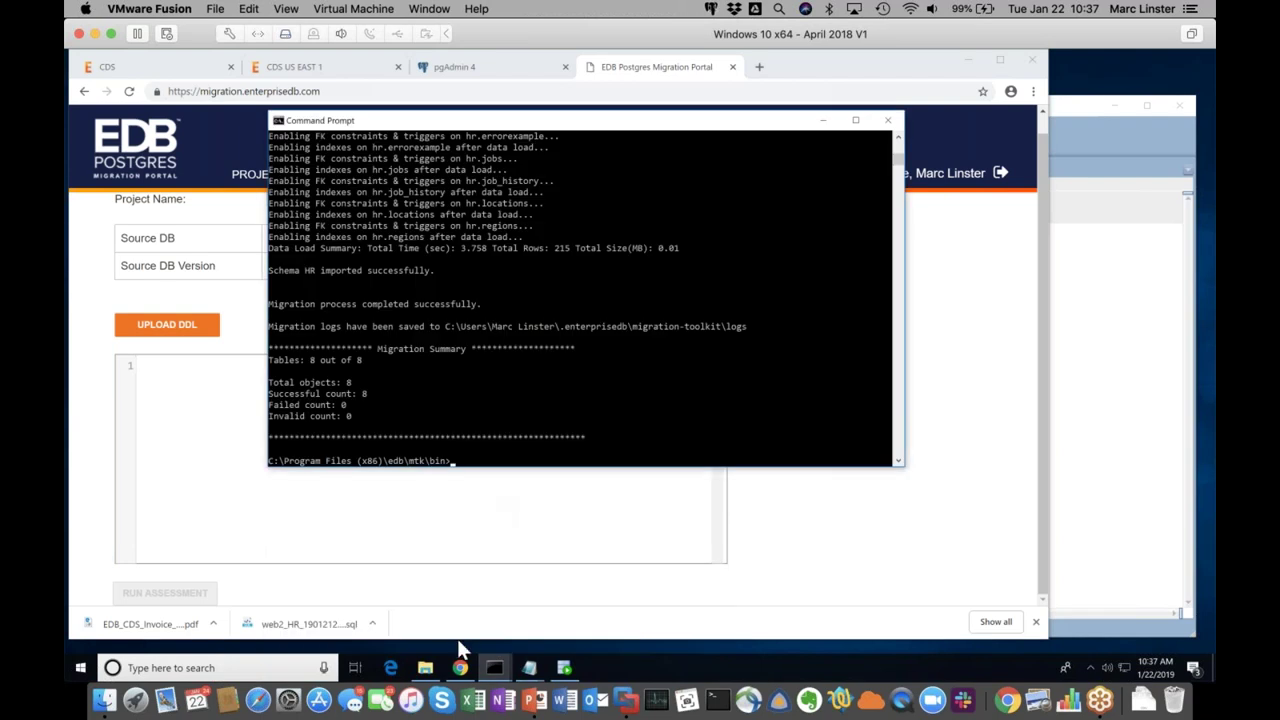
mouse_move(488, 663)
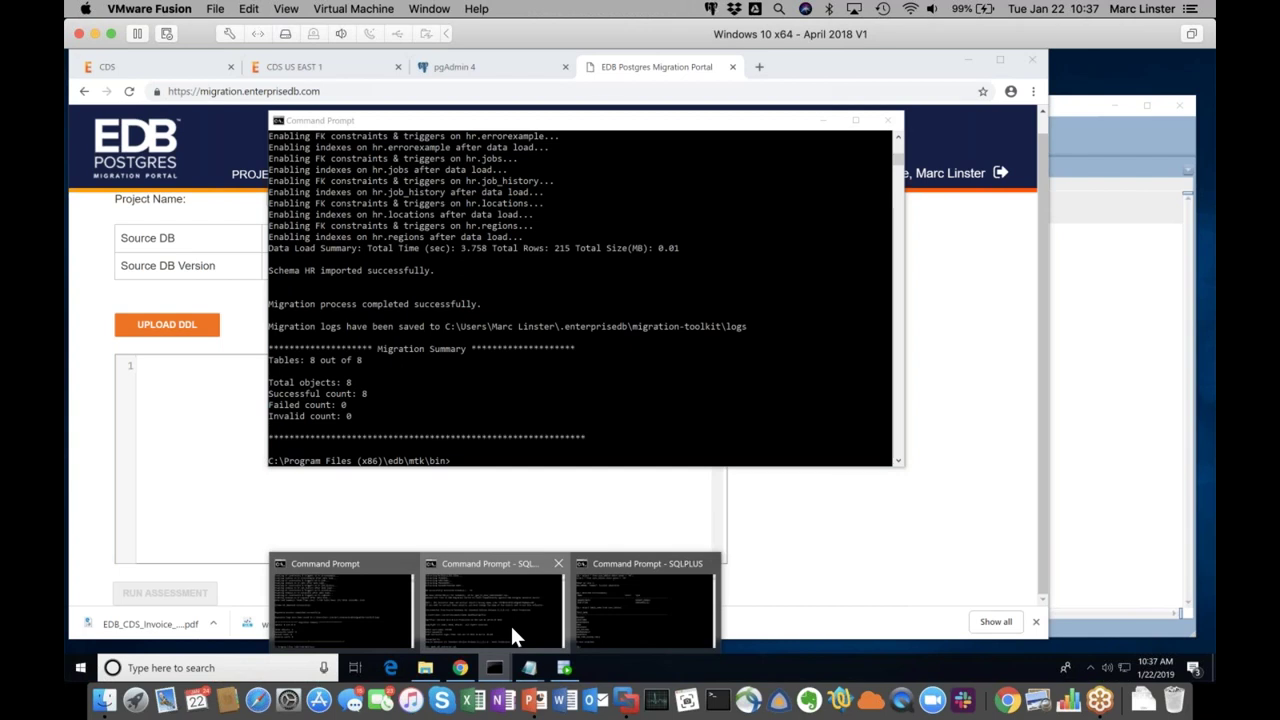
click(510, 623)
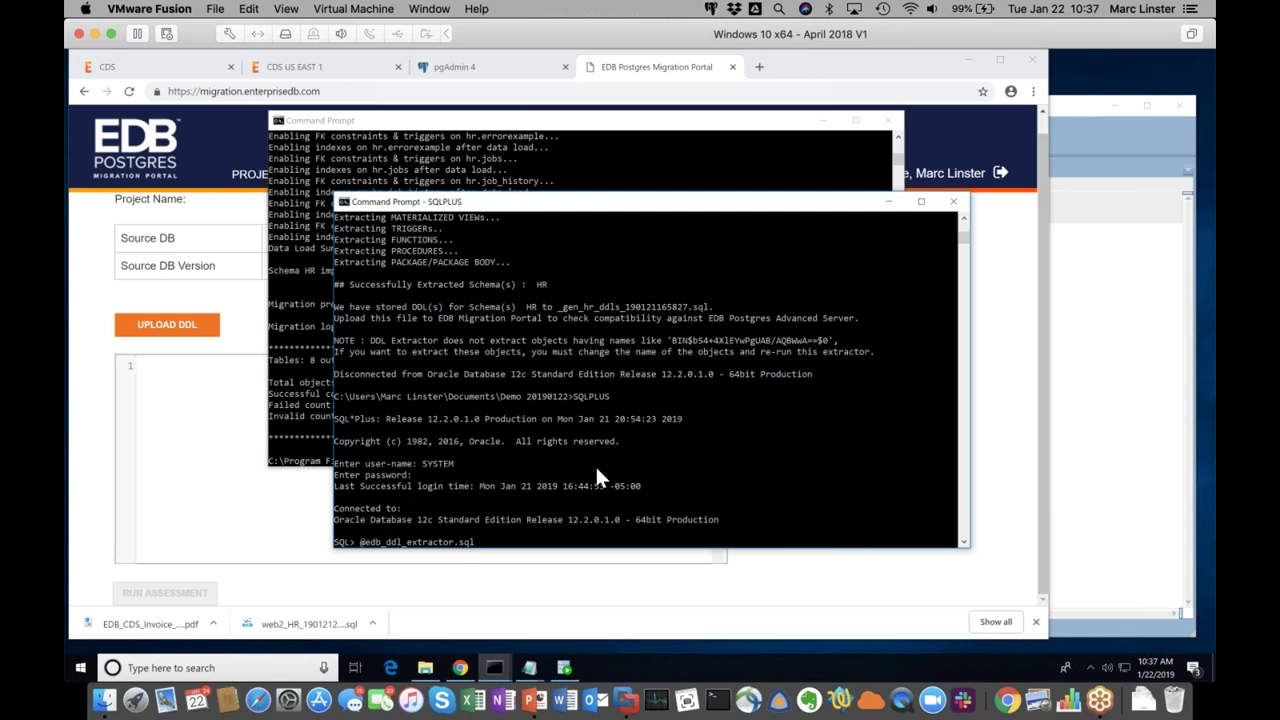
key(Return)
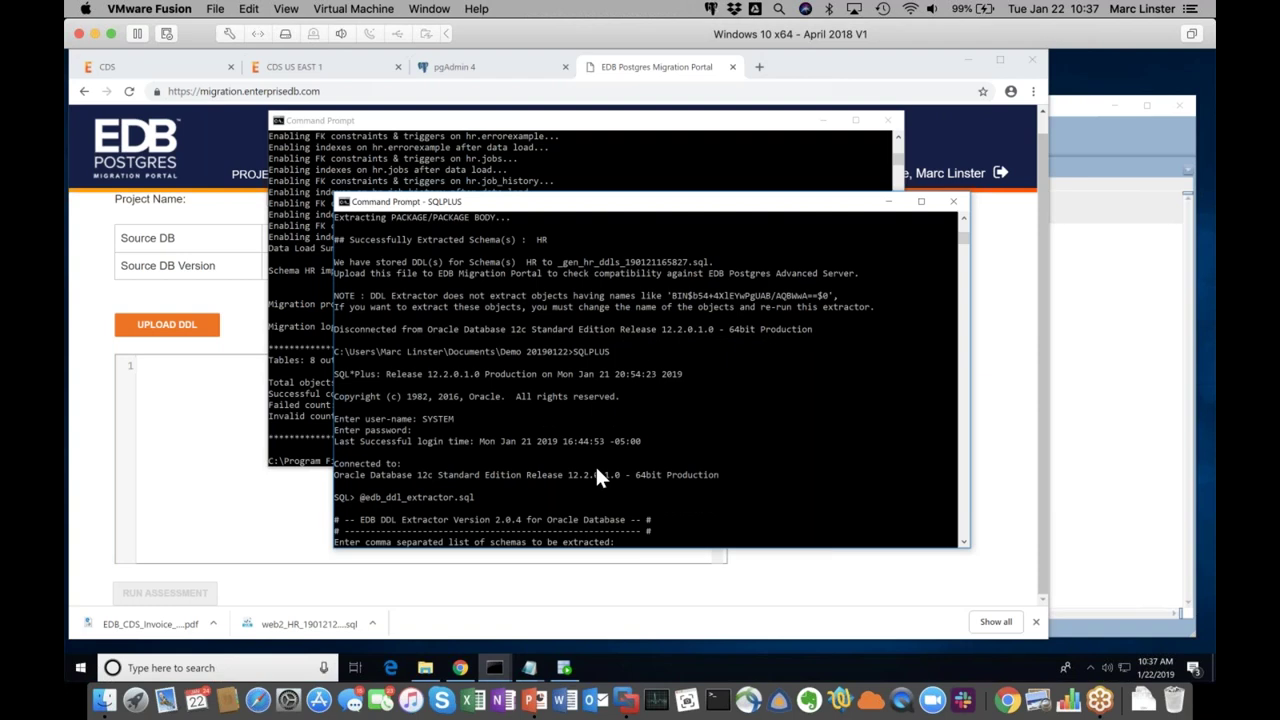
text(HR)
key(Return)
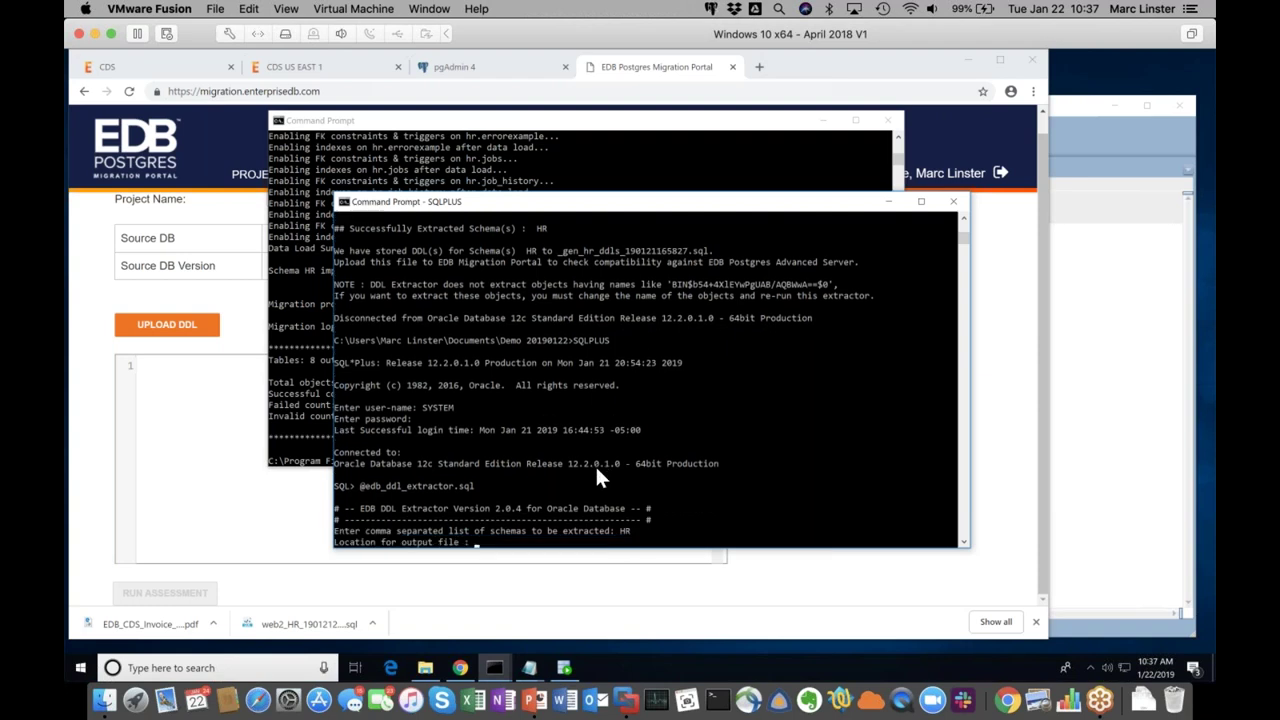
key(Return)
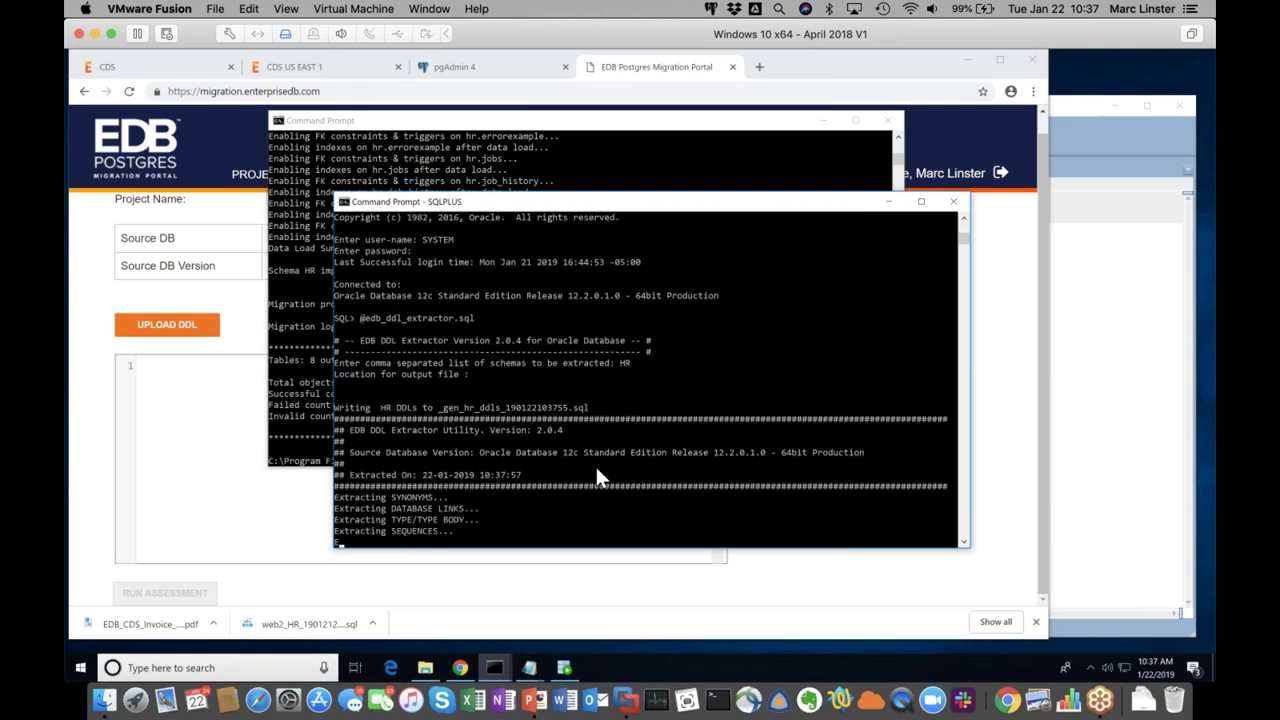